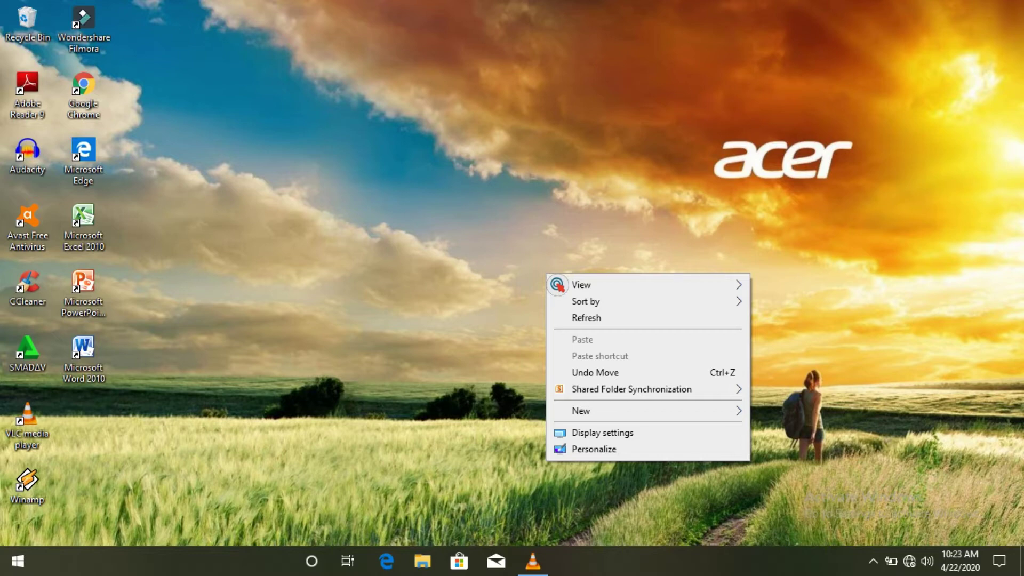
Refresh the desktop several times
{"action": "left_click", "coordinate": [581, 319]}
{"action": "right_click", "coordinate": [498, 186]}
{"action": "left_click", "coordinate": [523, 224]}
{"action": "right_click", "coordinate": [523, 230]}
{"action": "left_click", "coordinate": [551, 272]}
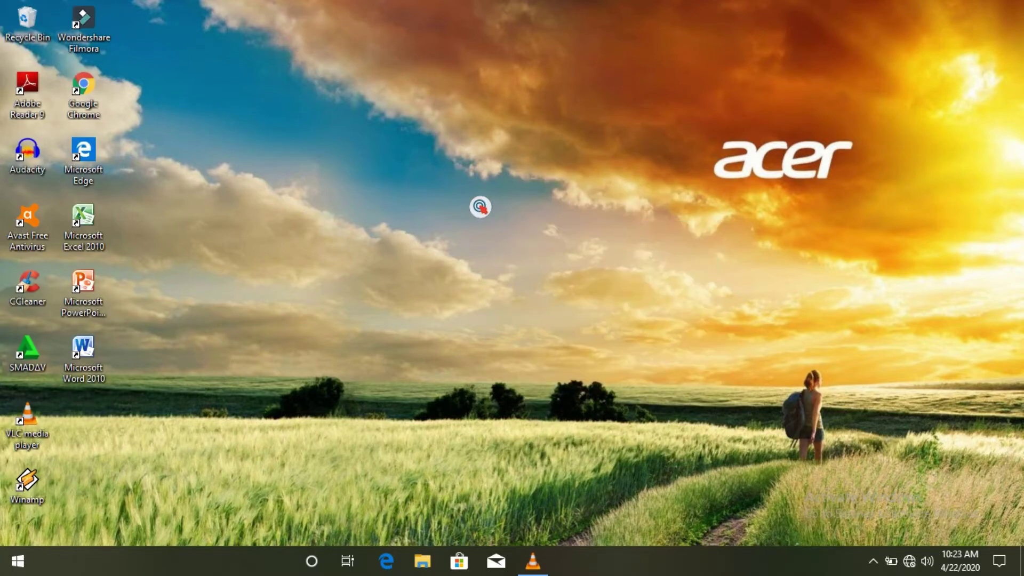
{"action": "right_click", "coordinate": [480, 205]}
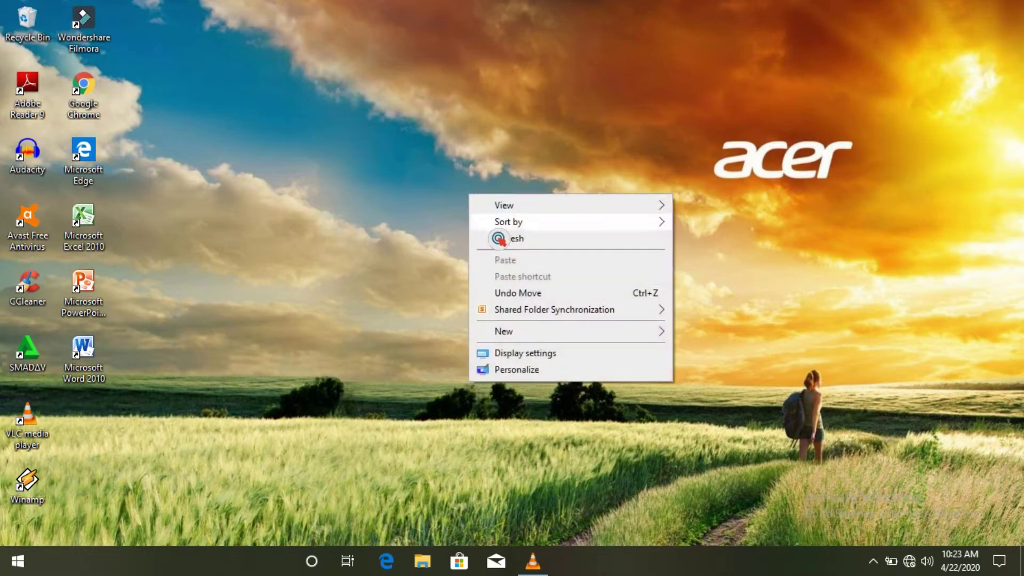
{"action": "left_click", "coordinate": [501, 243]}
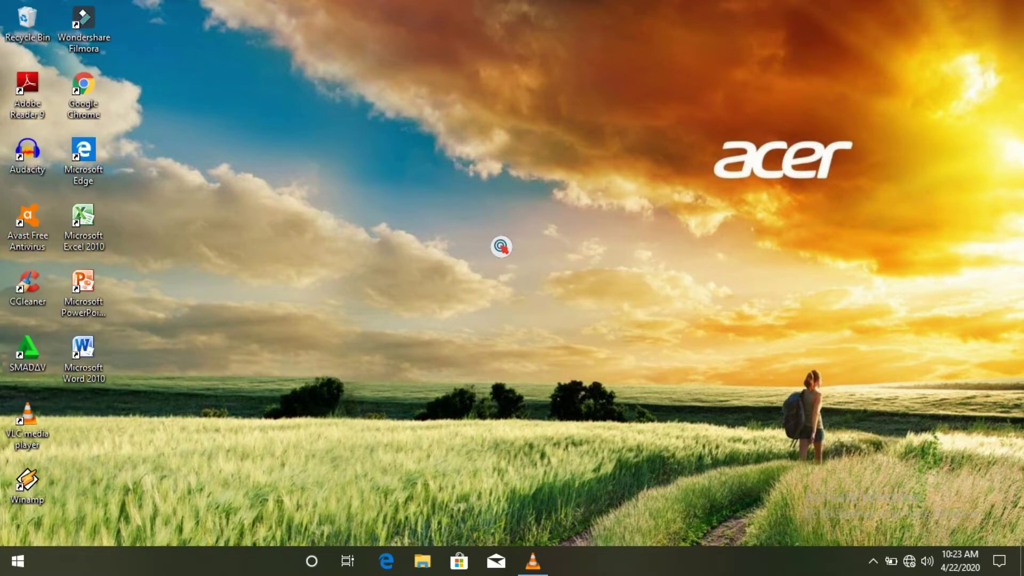
{"action": "right_click", "coordinate": [478, 215]}
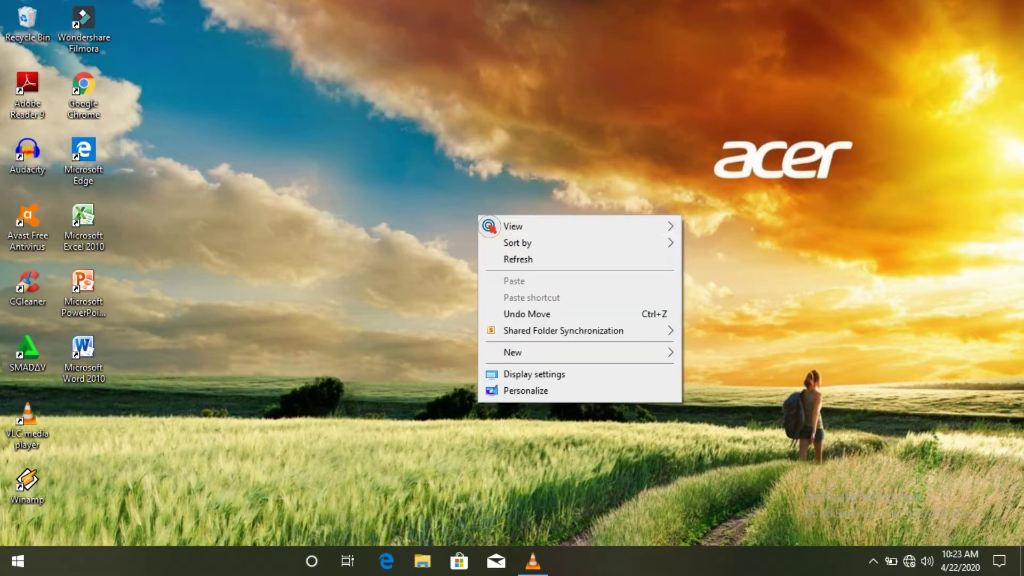
{"action": "left_click", "coordinate": [514, 264]}
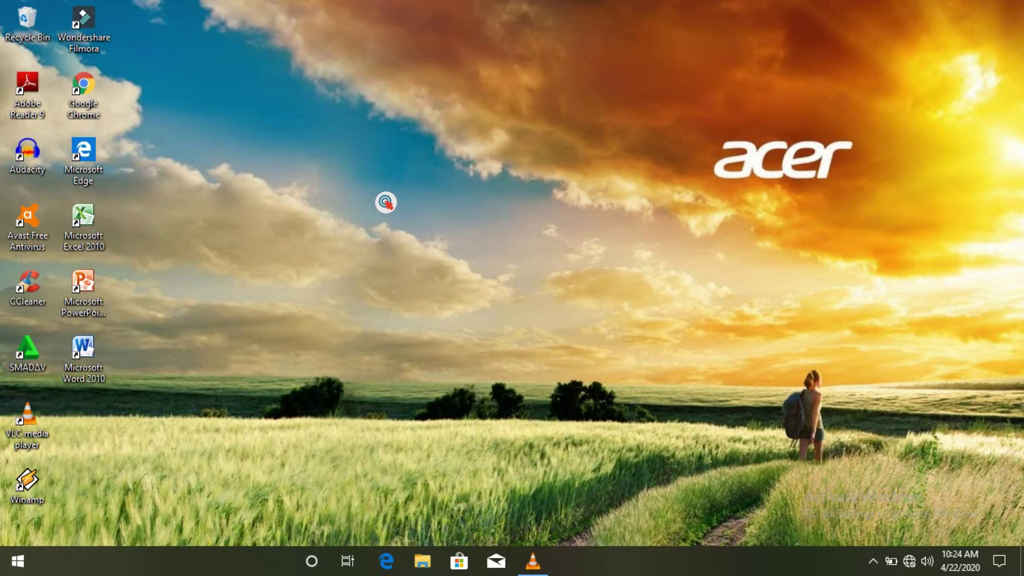
{"action": "right_click", "coordinate": [435, 156]}
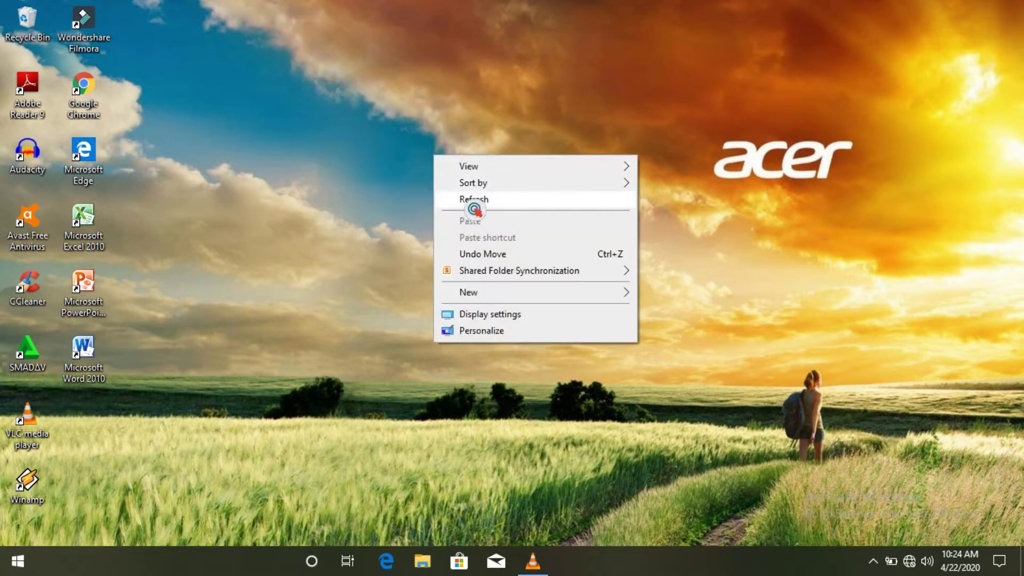
{"action": "left_click", "coordinate": [454, 199]}
{"action": "right_click", "coordinate": [451, 179]}
{"action": "left_click", "coordinate": [469, 221]}
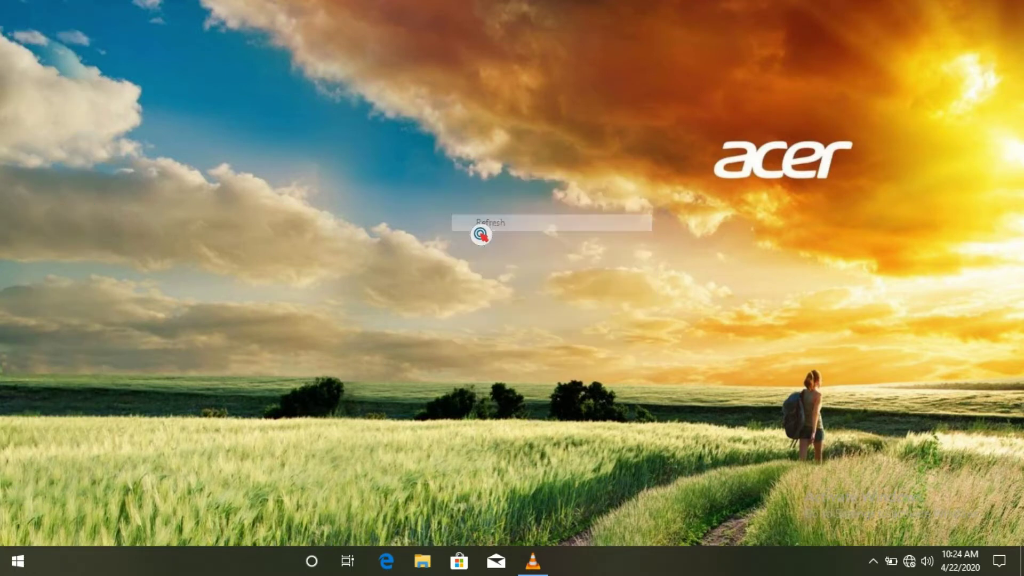
{"action": "right_click", "coordinate": [460, 167]}
{"action": "left_click", "coordinate": [489, 213]}
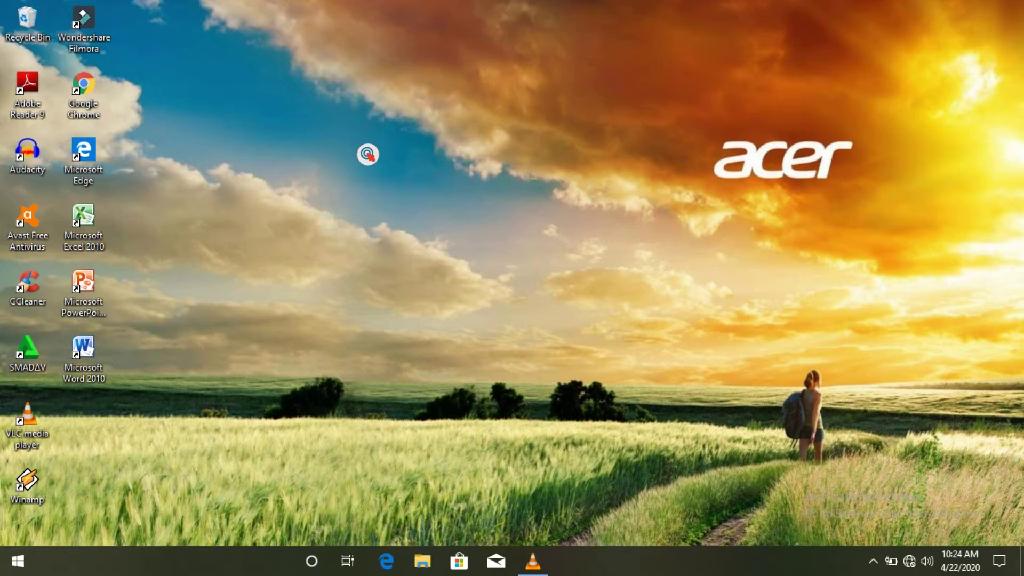
{"action": "left_click", "coordinate": [22, 565]}
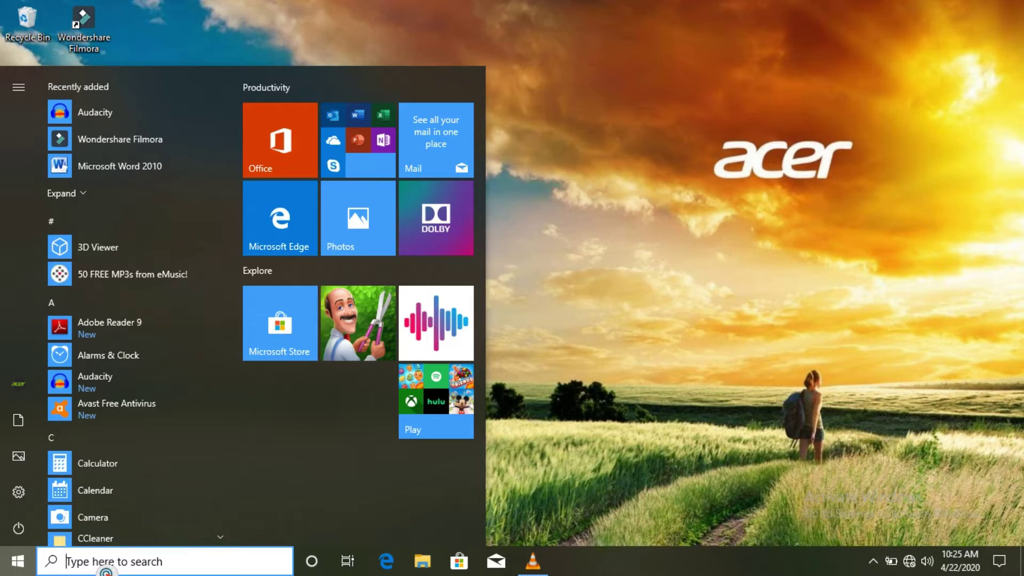
{"action": "type", "text": "run"}
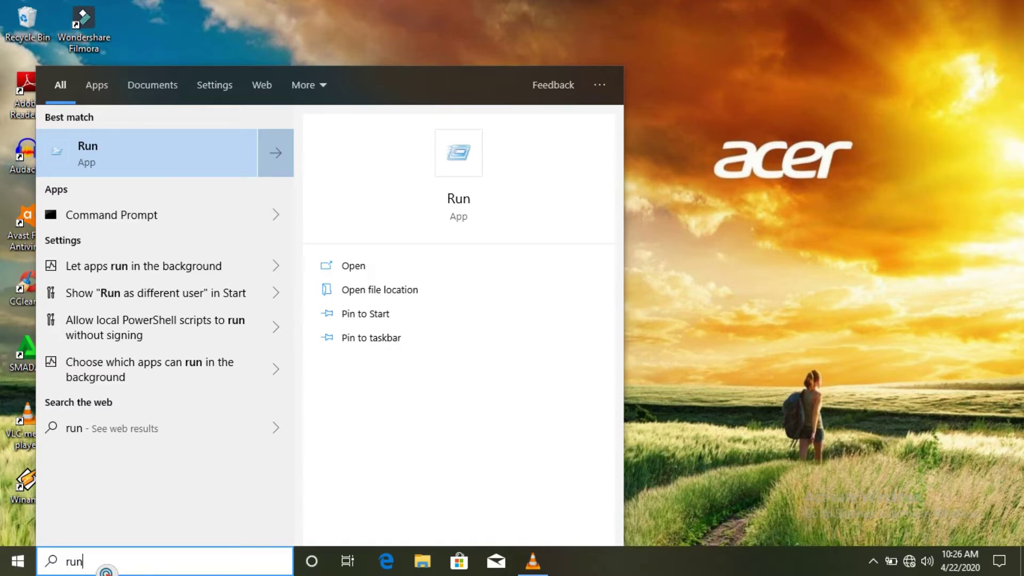
{"action": "key", "text": "Return"}
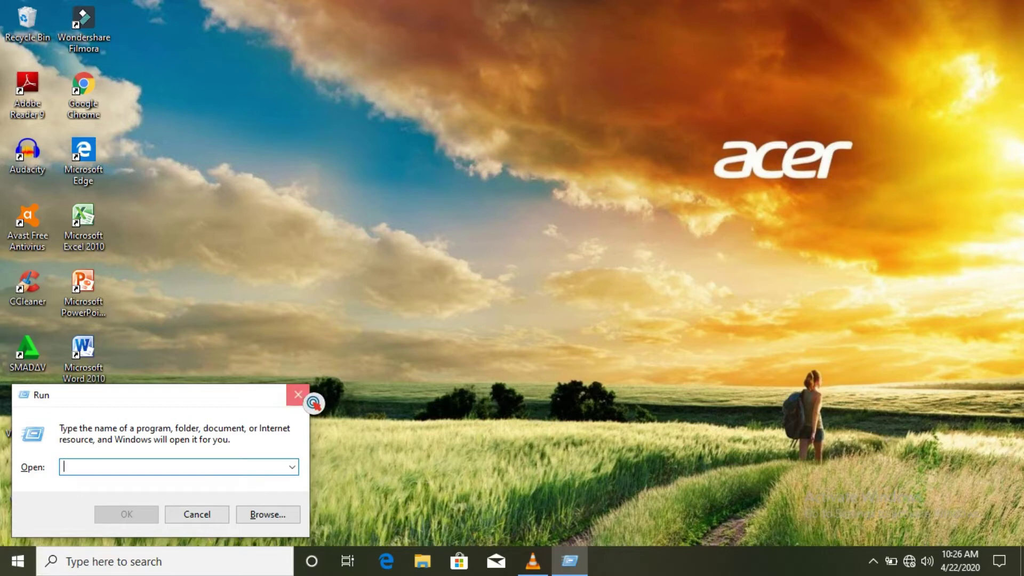
{"action": "left_click", "coordinate": [298, 395]}
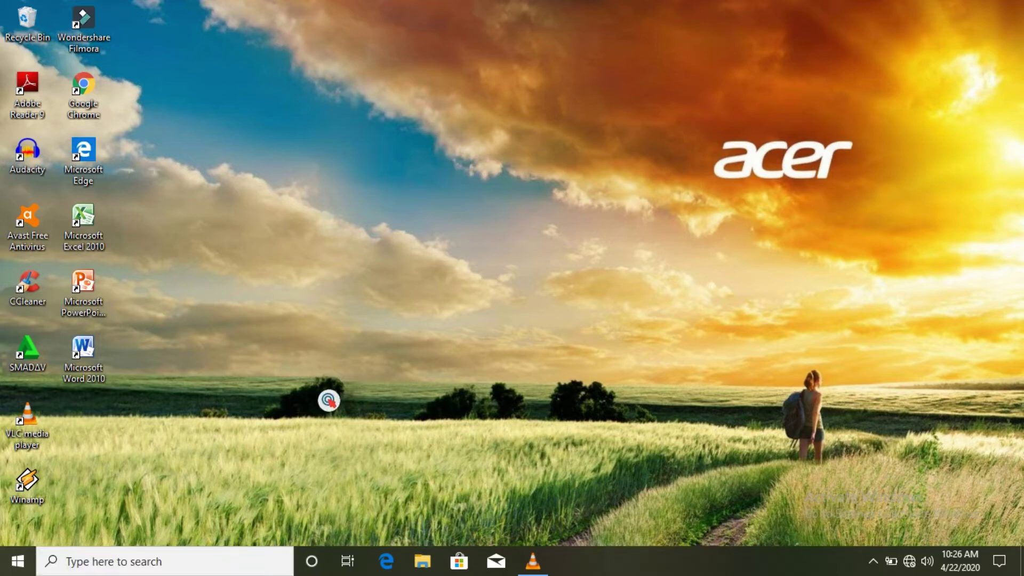
{"action": "left_click", "coordinate": [329, 400]}
Open the user's temporary files folder by running %temp% from the Run dialog
{"action": "key", "text": "super+r"}
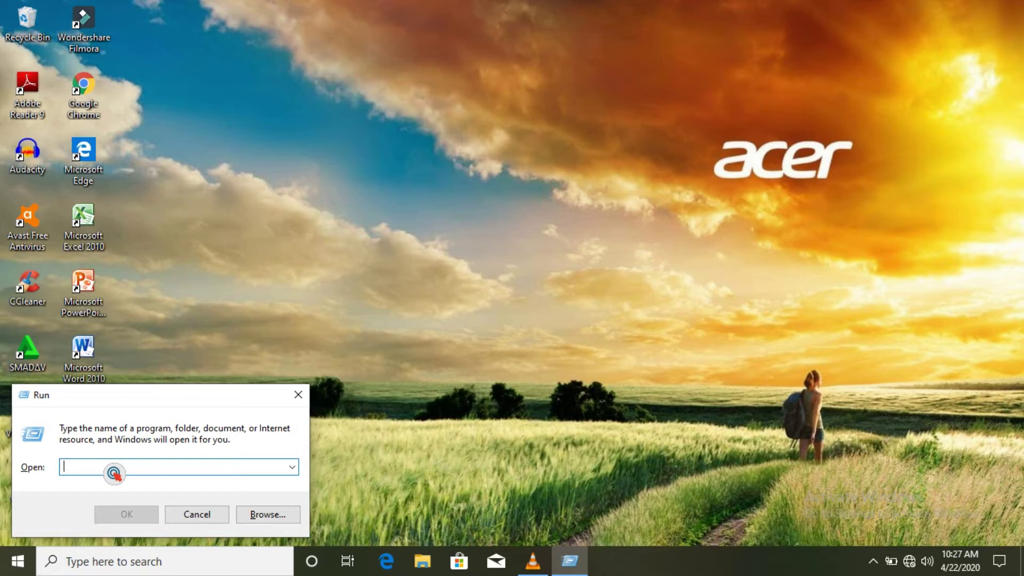
{"action": "type", "text": "%te"}
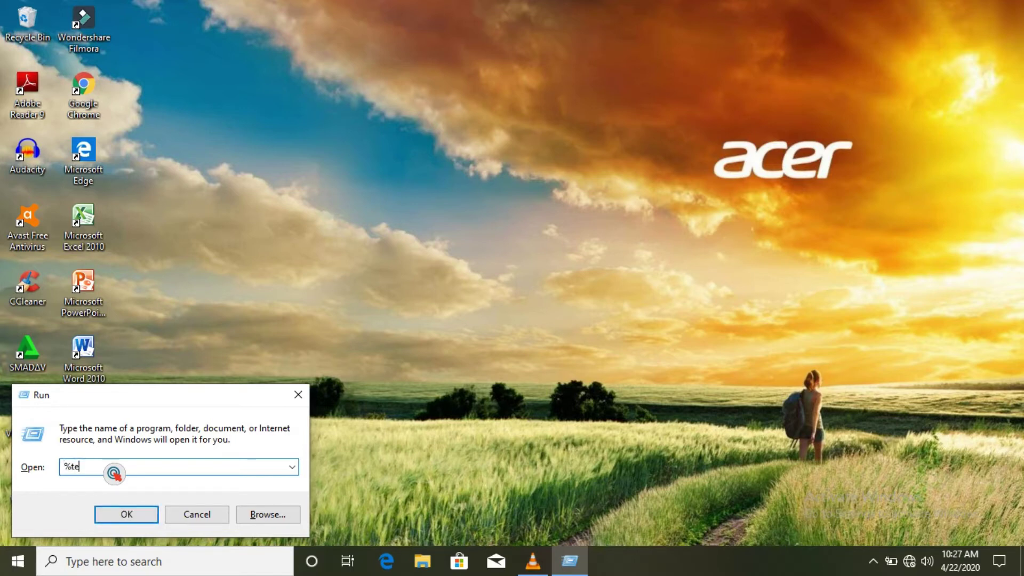
{"action": "type", "text": "mp%"}
{"action": "key", "text": "Return"}
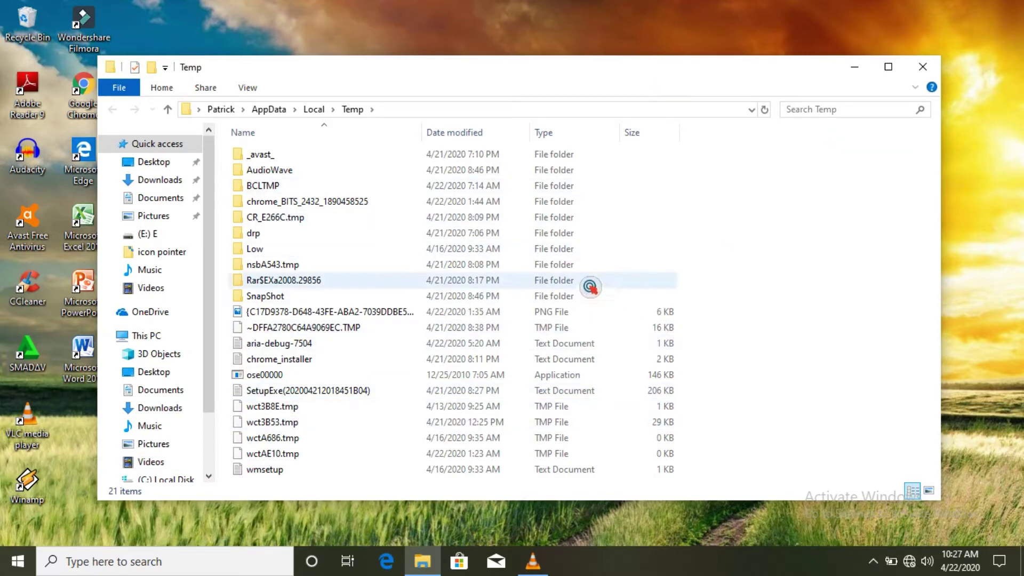
Look through the files and subfolders in the user's Temp folder down to the last item
{"action": "left_click", "coordinate": [558, 302]}
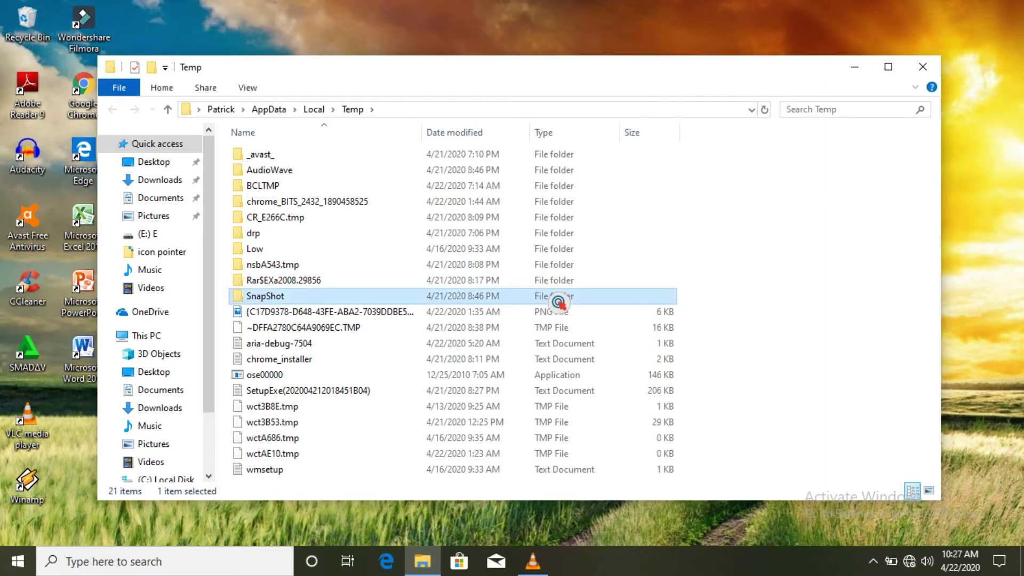
{"action": "key", "text": "Down"}
{"action": "key", "text": "Down"}
{"action": "key", "text": "Down"}
{"action": "key", "text": "Down"}
{"action": "key", "text": "Down"}
{"action": "key", "text": "Down"}
{"action": "key", "text": "Down"}
{"action": "key", "text": "Down"}
{"action": "key", "text": "Down"}
{"action": "key", "text": "Down"}
{"action": "key", "text": "Down"}
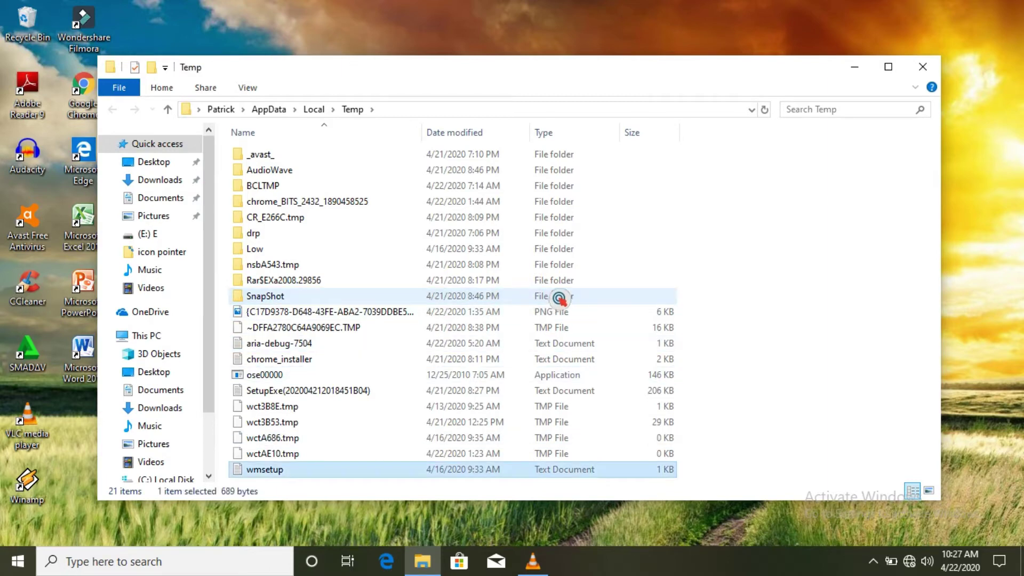
Delete all items in the user's Temp folder, skipping the file in use, and close the folder window
{"action": "left_click", "coordinate": [784, 484]}
{"action": "left_click_drag", "start_coordinate": [786, 472], "coordinate": [246, 170]}
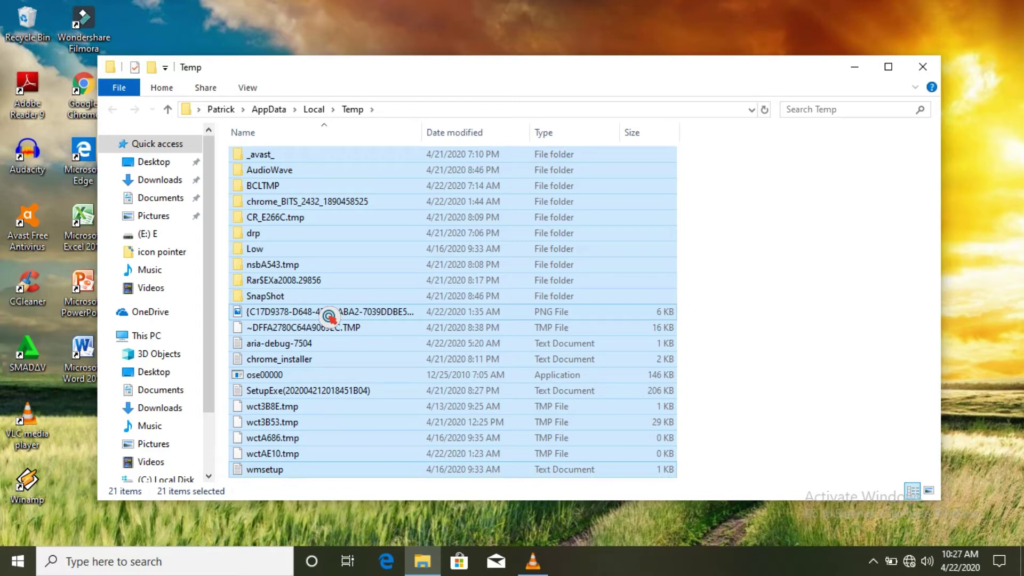
{"action": "right_click", "coordinate": [352, 280]}
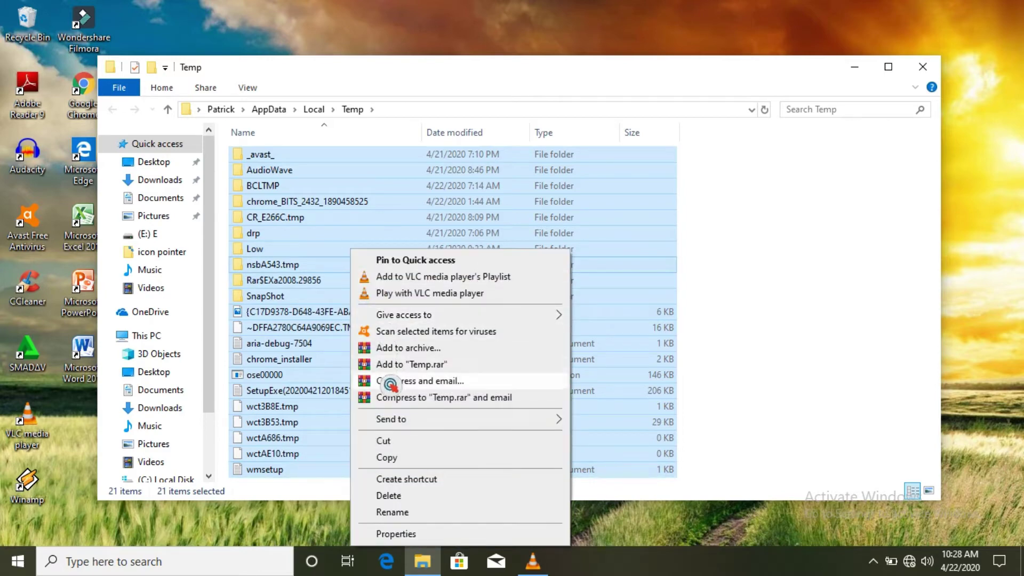
{"action": "left_click", "coordinate": [397, 505]}
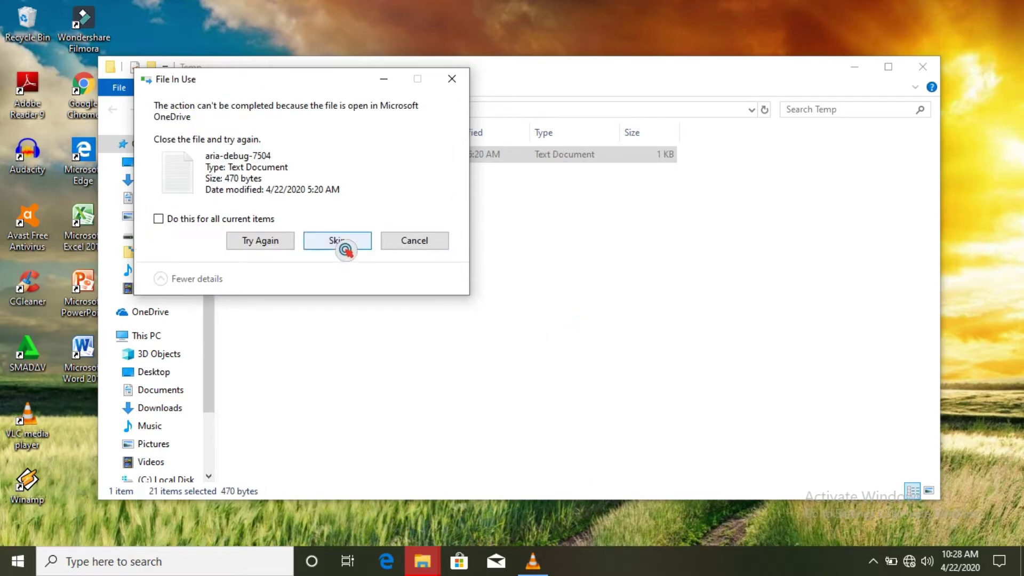
{"action": "left_click", "coordinate": [337, 240]}
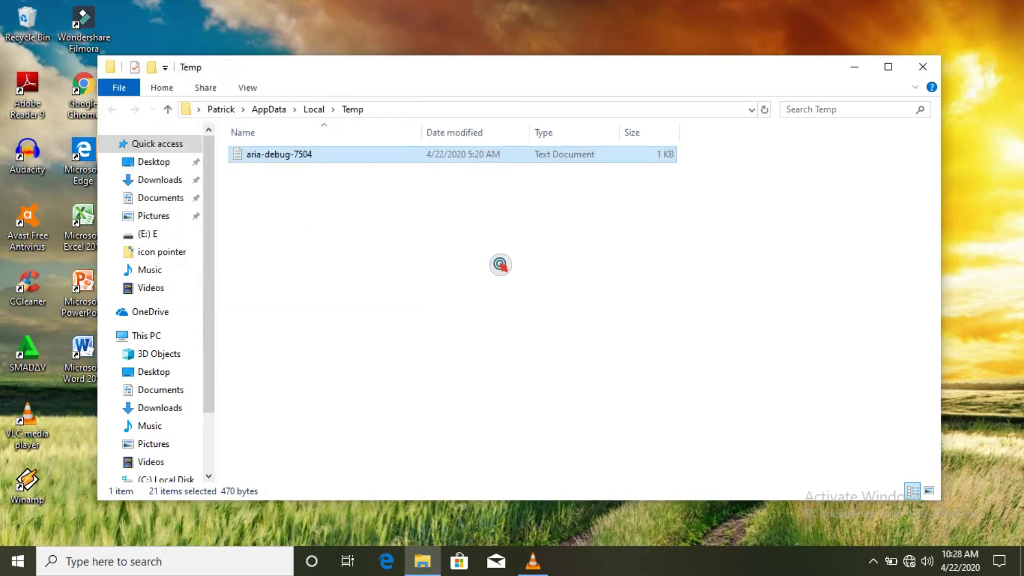
{"action": "left_click", "coordinate": [499, 262]}
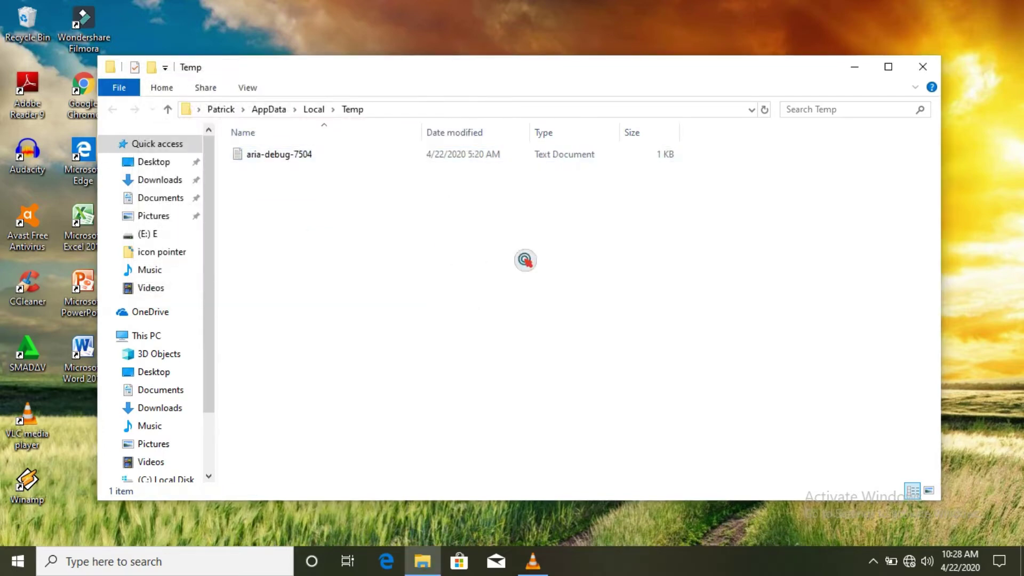
{"action": "left_click", "coordinate": [922, 67]}
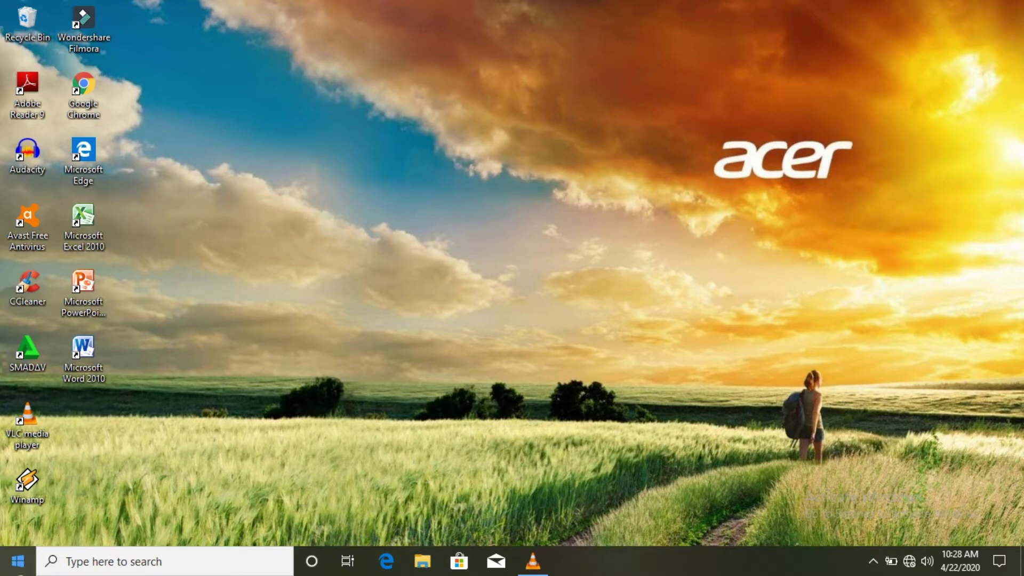
Open the Windows Temp folder by running temp from the Run dialog, and grant permanent access to the folder
{"action": "left_click", "coordinate": [18, 561]}
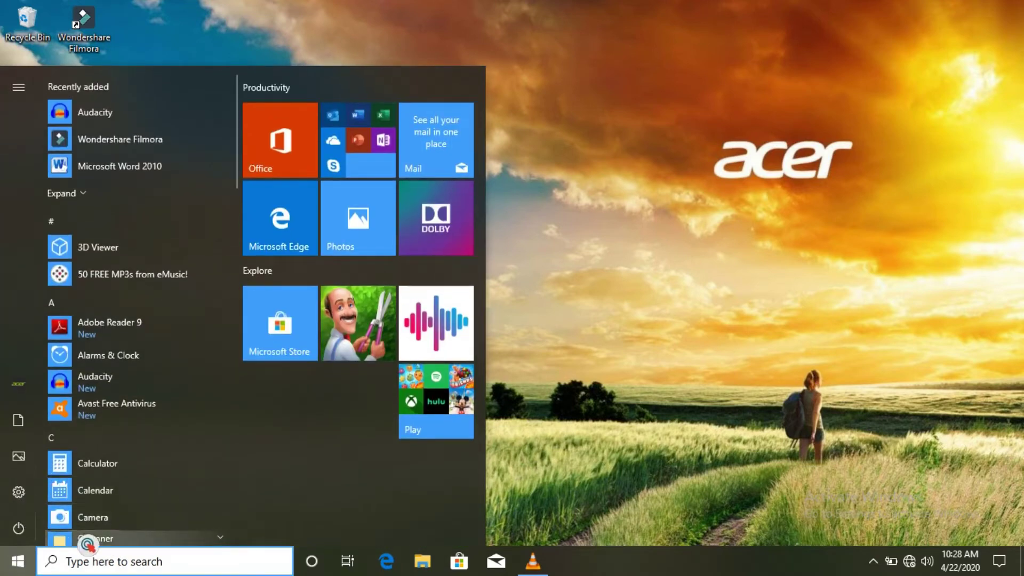
{"action": "left_click", "coordinate": [672, 354]}
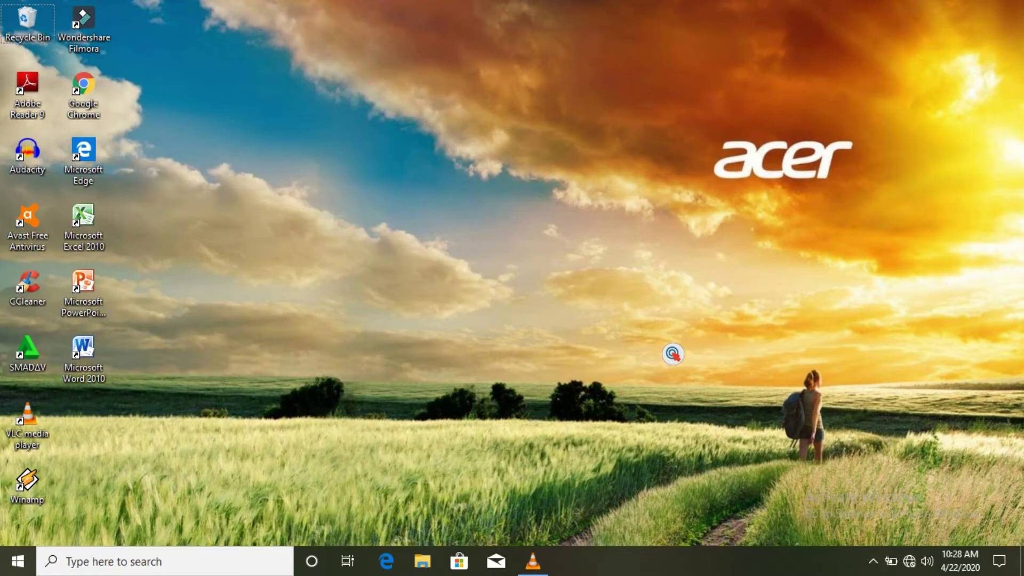
{"action": "key", "text": "super+r"}
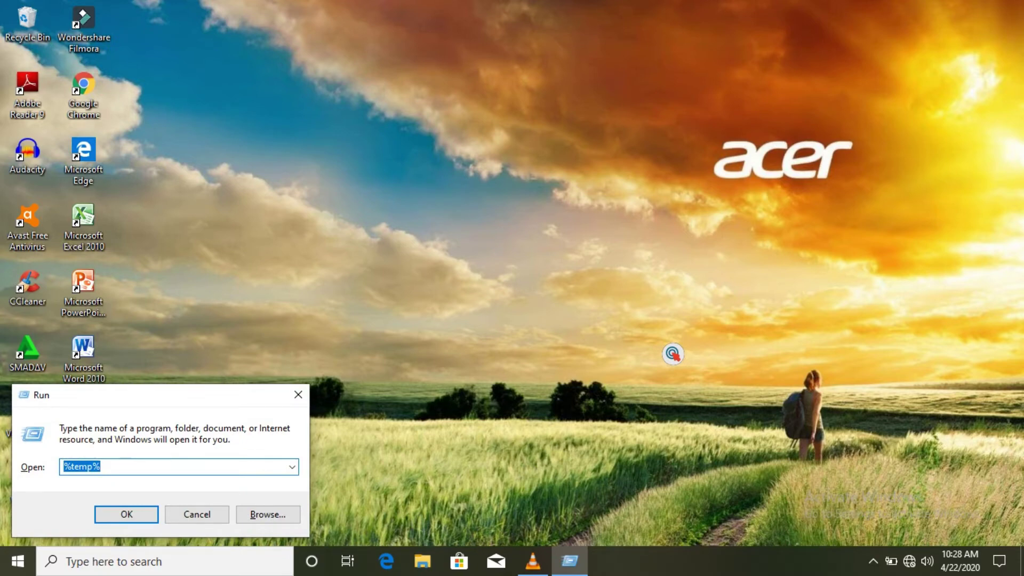
{"action": "type", "text": "temp"}
{"action": "key", "text": "Return"}
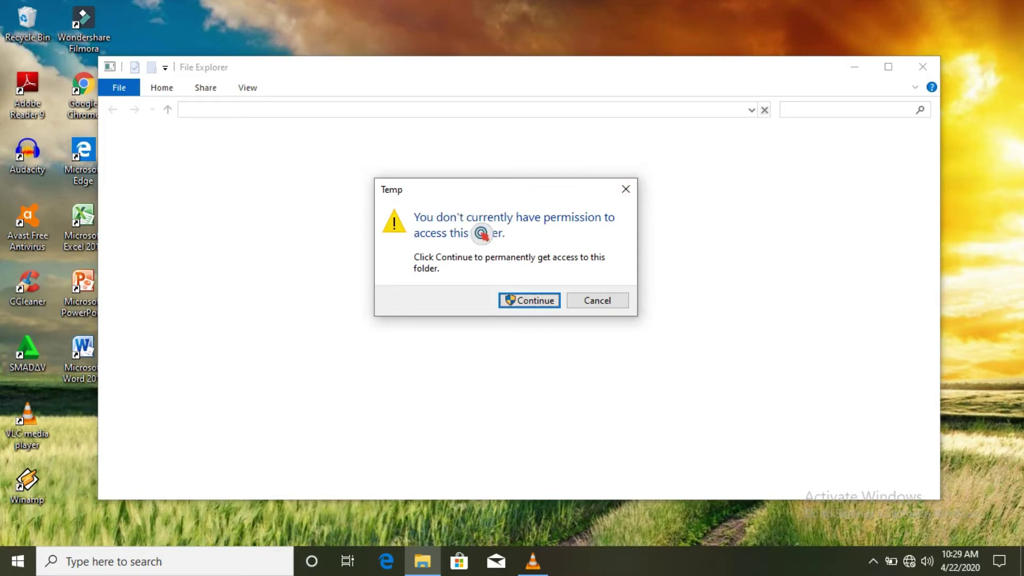
{"action": "left_click", "coordinate": [535, 307]}
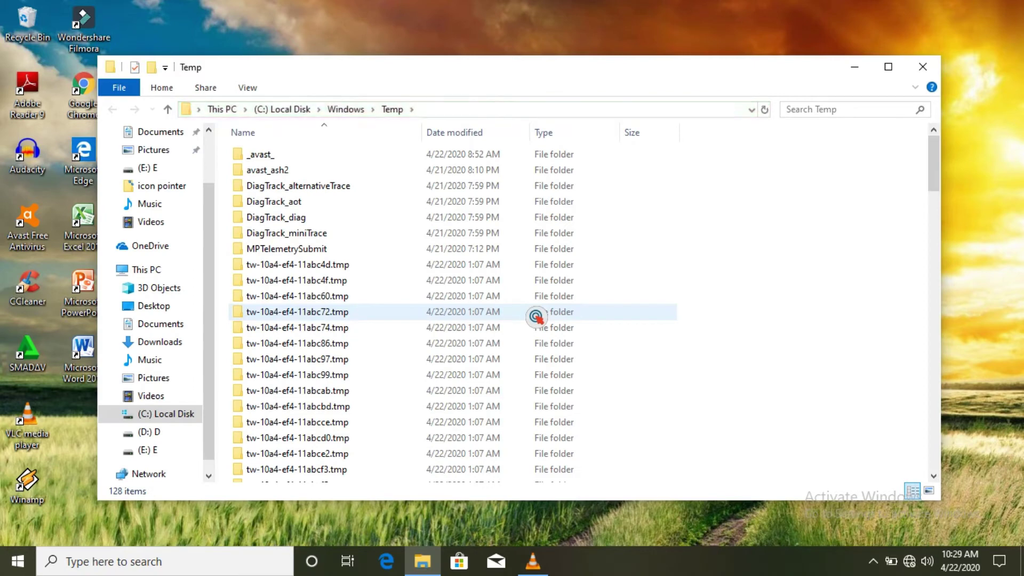
Delete all items in the Windows Temp folder, skipping the folders in use, and refresh the folder view
{"action": "left_click_drag", "start_coordinate": [934, 181], "coordinate": [940, 478]}
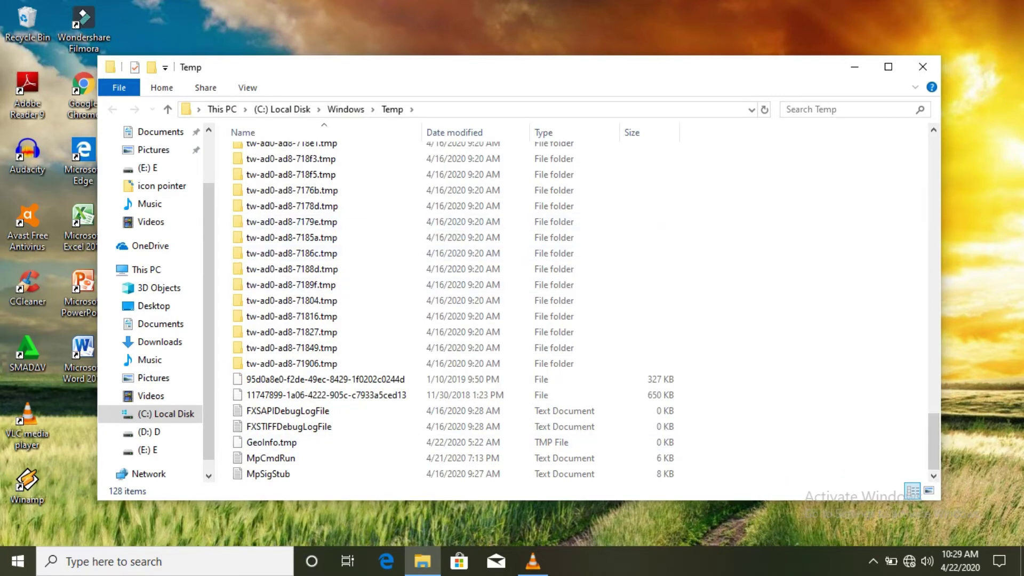
{"action": "left_click_drag", "start_coordinate": [751, 475], "coordinate": [199, 23]}
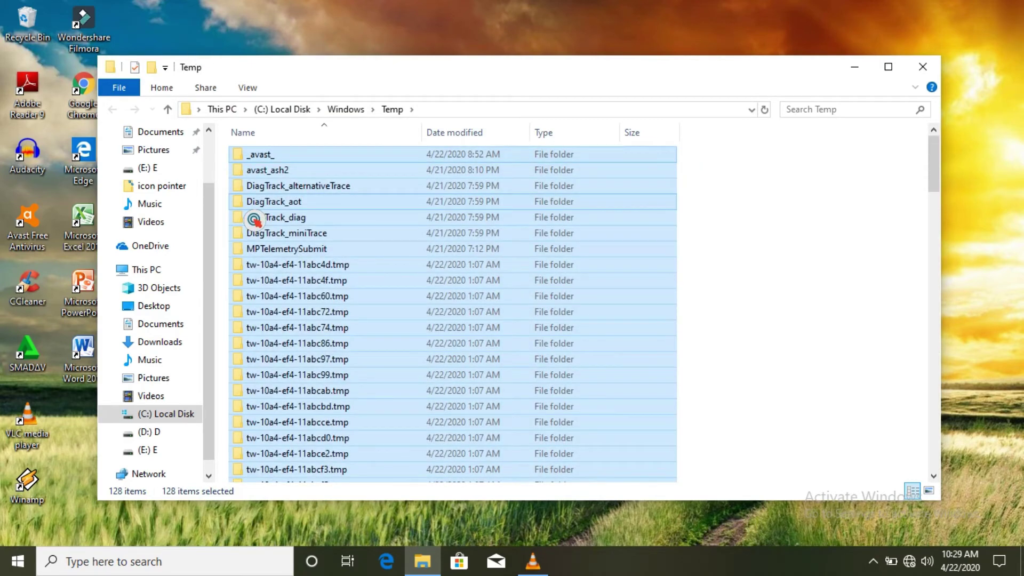
{"action": "key", "text": "Delete"}
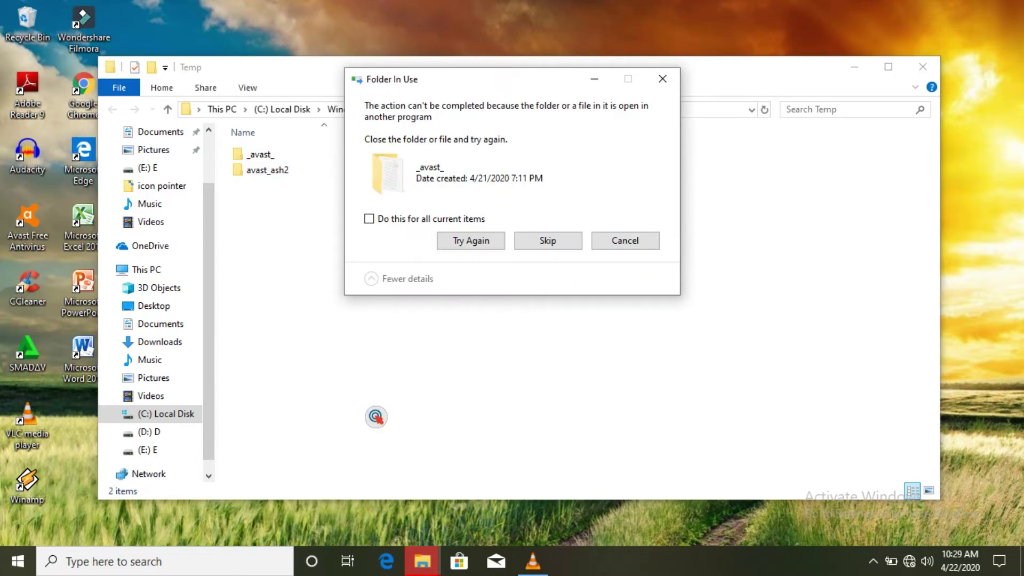
{"action": "left_click", "coordinate": [549, 244]}
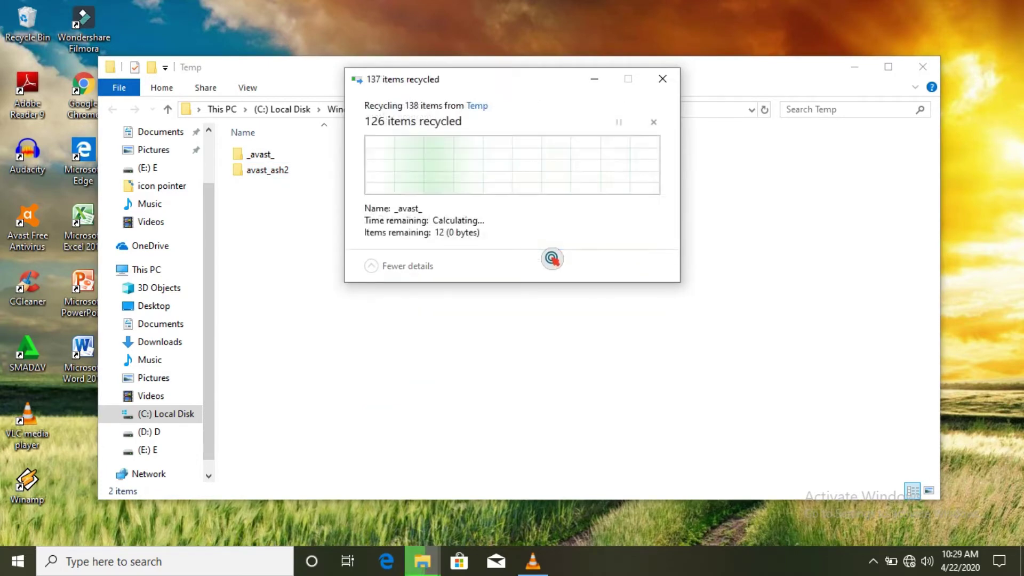
{"action": "left_click", "coordinate": [549, 207]}
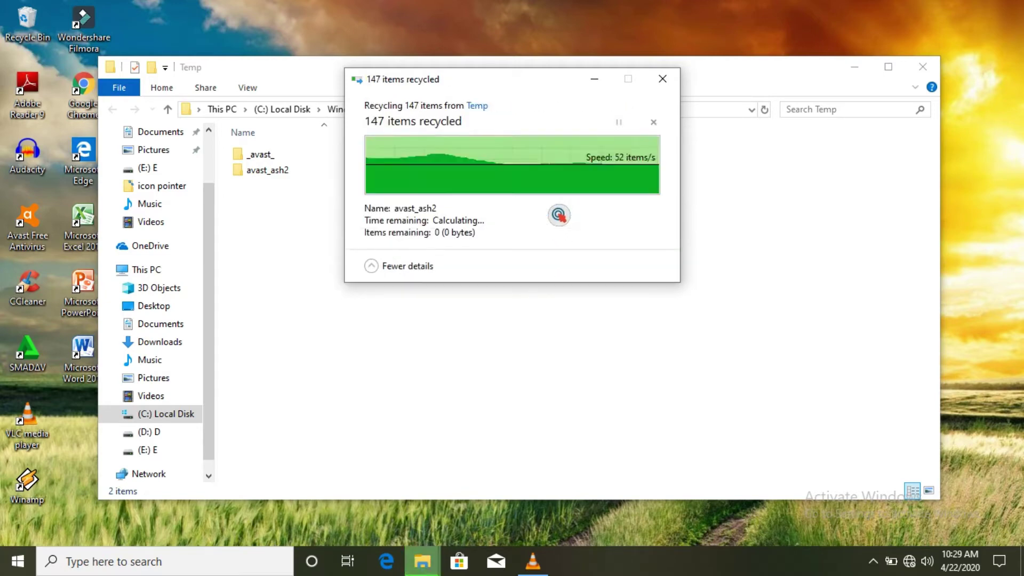
{"action": "right_click", "coordinate": [432, 290]}
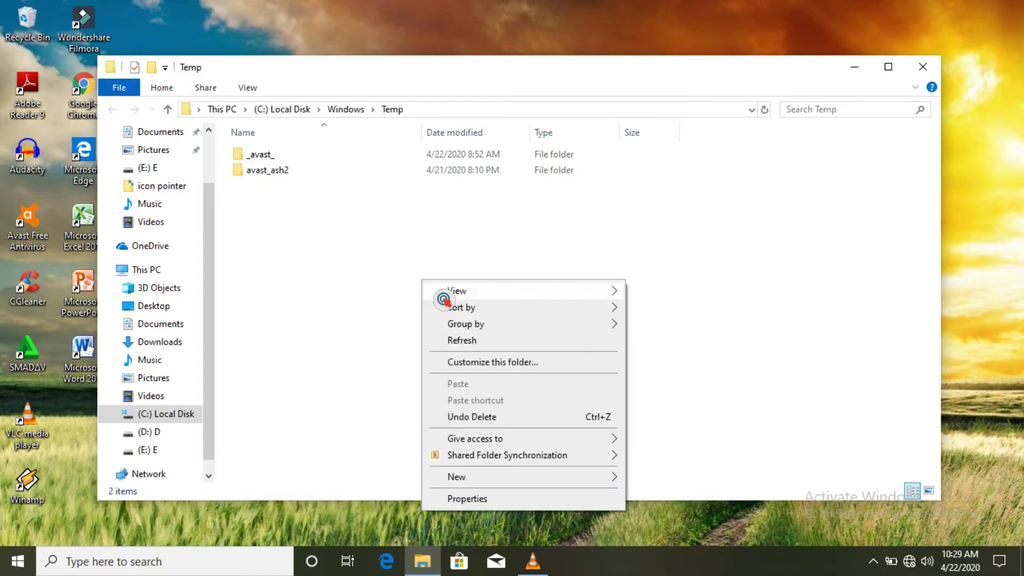
{"action": "left_click", "coordinate": [480, 342]}
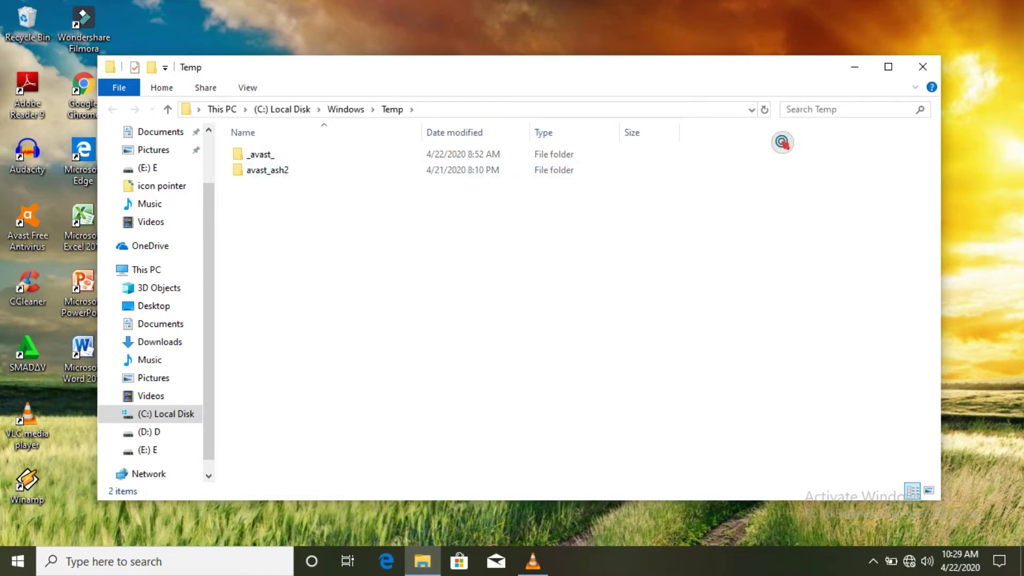
Close the Windows Temp folder window and refresh the desktop
{"action": "left_click", "coordinate": [924, 77]}
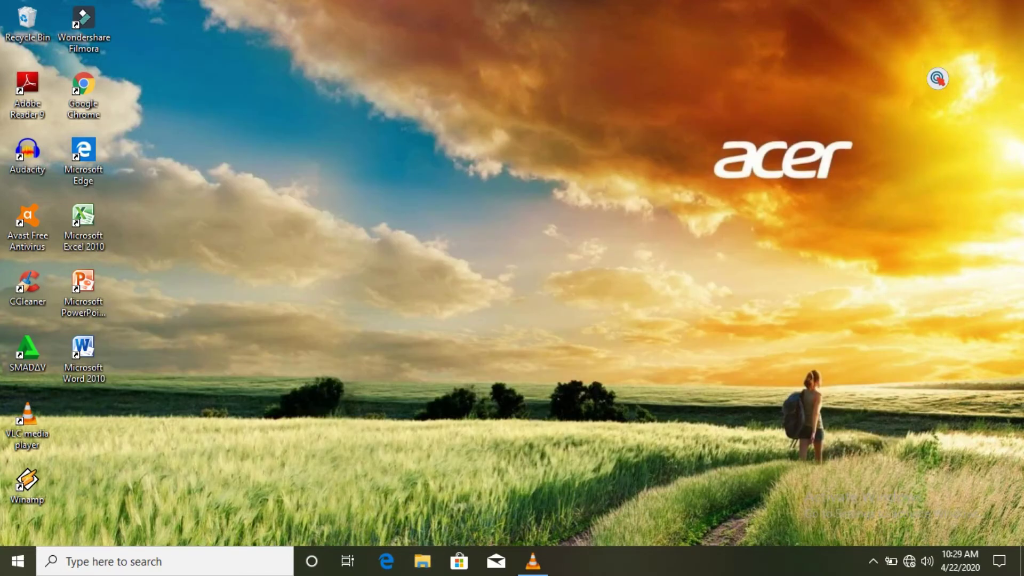
{"action": "right_click", "coordinate": [478, 134]}
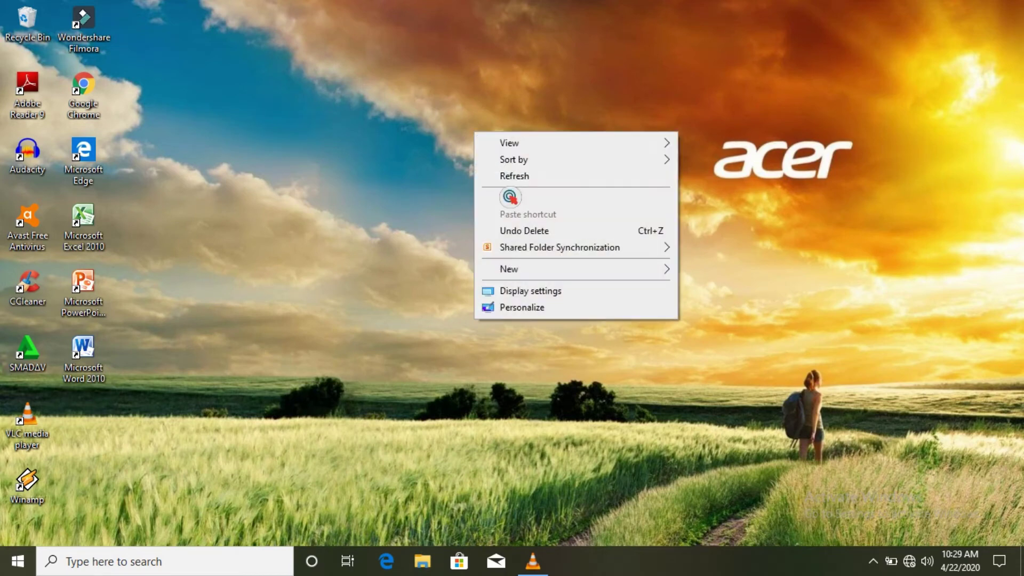
{"action": "left_click", "coordinate": [504, 179]}
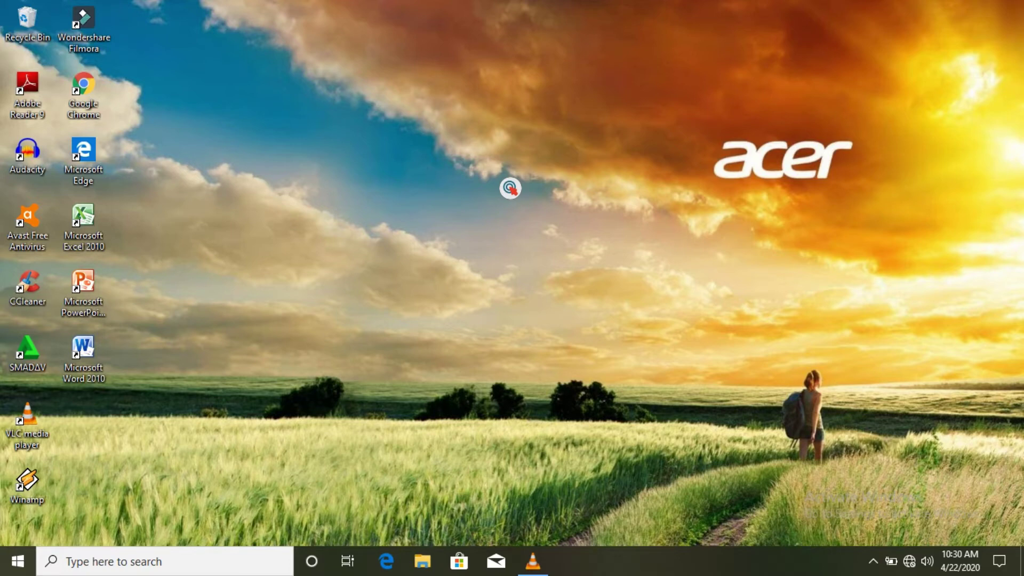
Open the Registry Editor by running regedit from the Run dialog
{"action": "left_click", "coordinate": [113, 569]}
{"action": "type", "text": "re"}
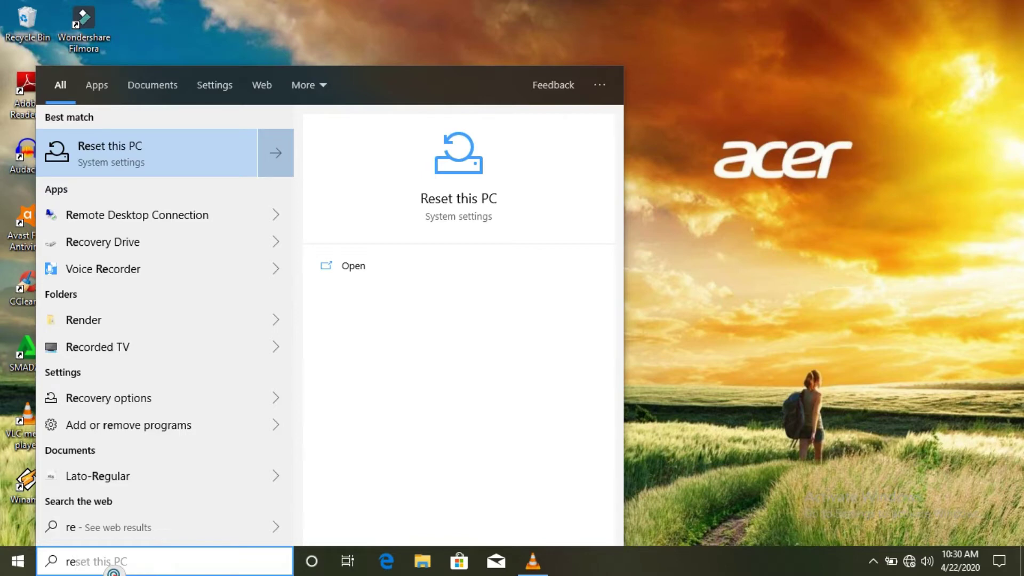
{"action": "key", "text": "BackSpace"}
{"action": "key", "text": "BackSpace"}
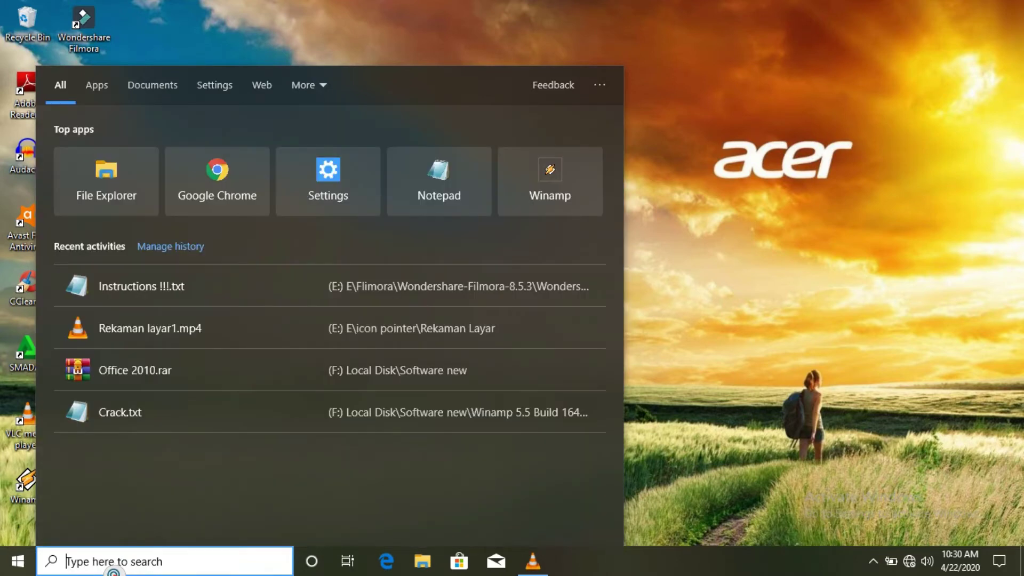
{"action": "type", "text": "run"}
{"action": "key", "text": "Return"}
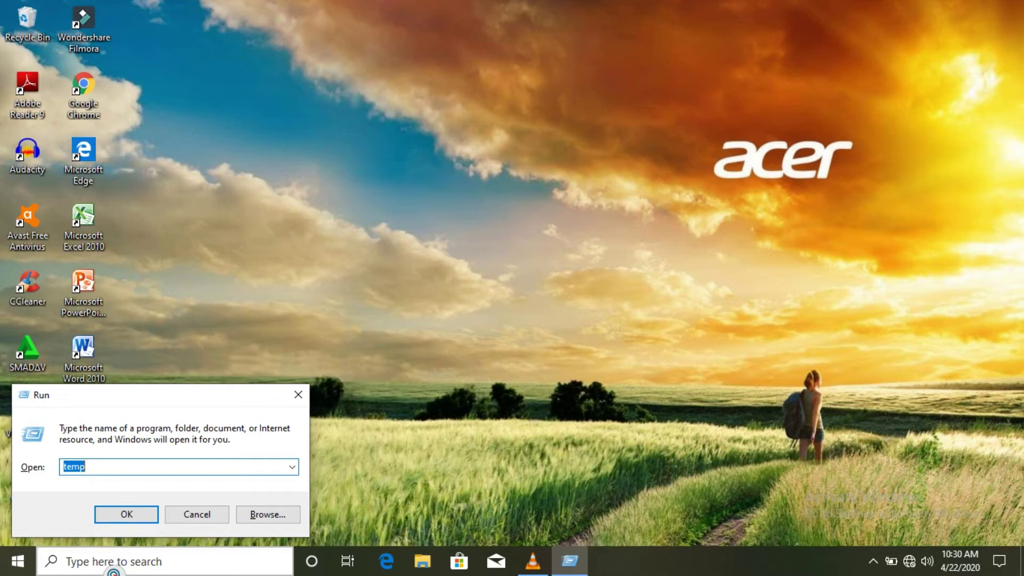
{"action": "type", "text": "regedit"}
{"action": "key", "text": "Return"}
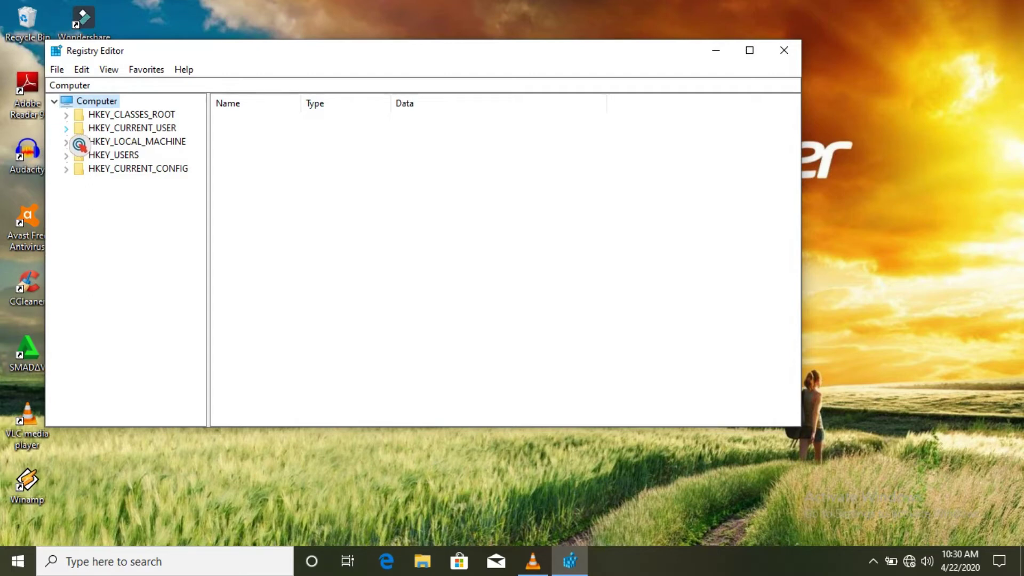
Open the registry key HKEY_CURRENT_USER\Control Panel\Desktop
{"action": "left_click", "coordinate": [66, 128]}
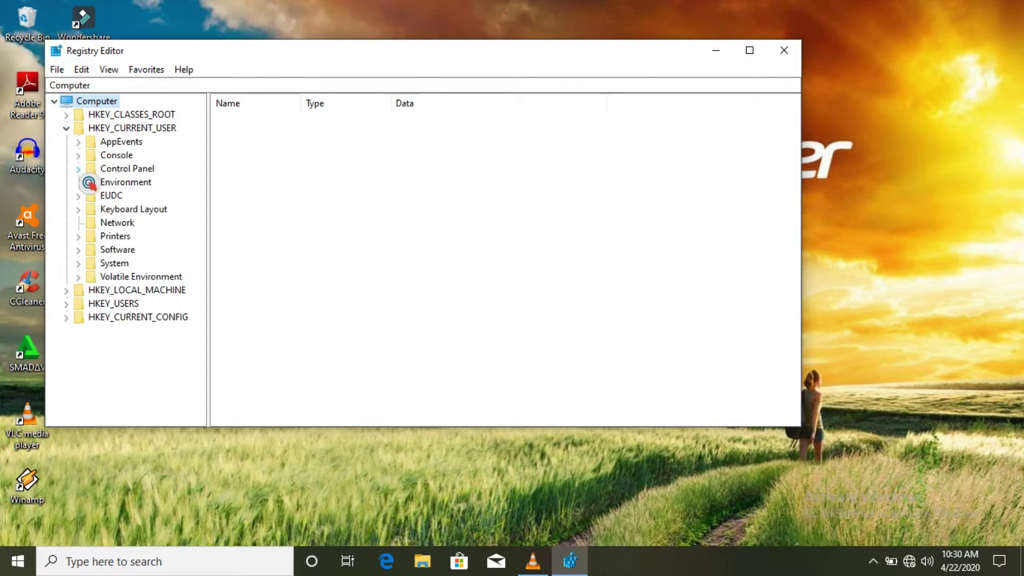
{"action": "left_click", "coordinate": [79, 169]}
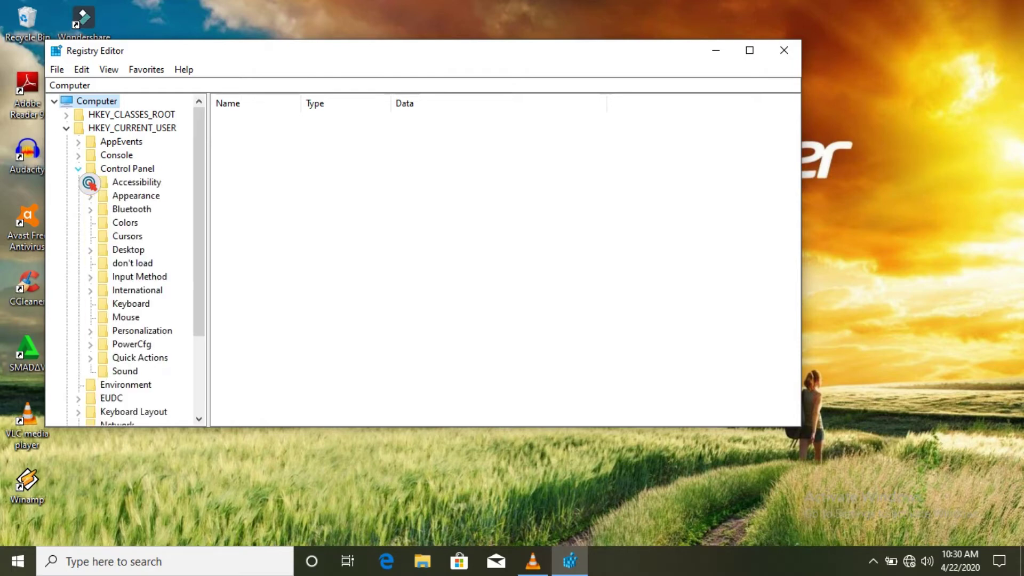
{"action": "left_click", "coordinate": [131, 252]}
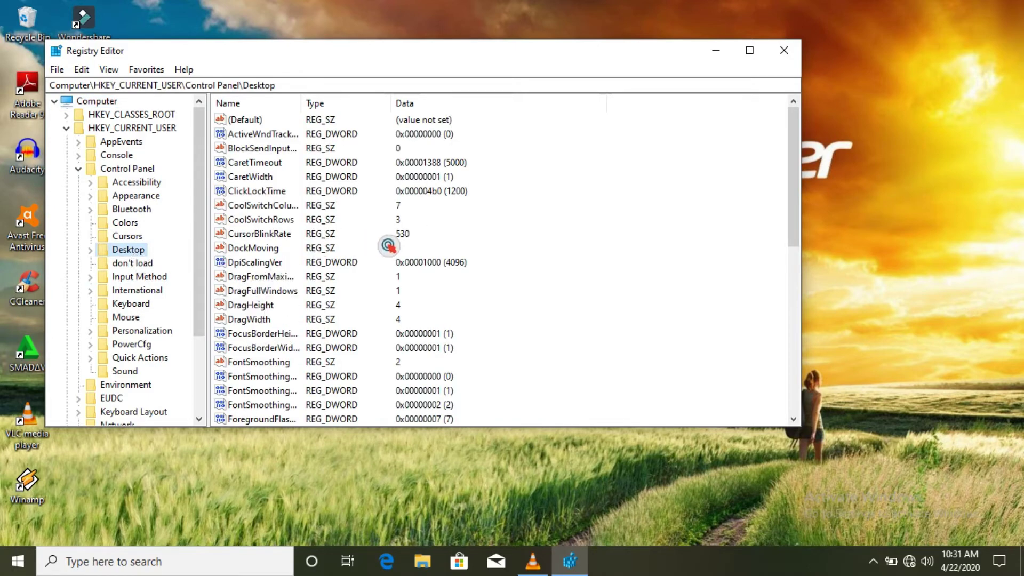
Set the value data of MenuShowDelay in the Desktop key to 00 and close the Registry Editor
{"action": "left_click_drag", "start_coordinate": [793, 176], "coordinate": [806, 196]}
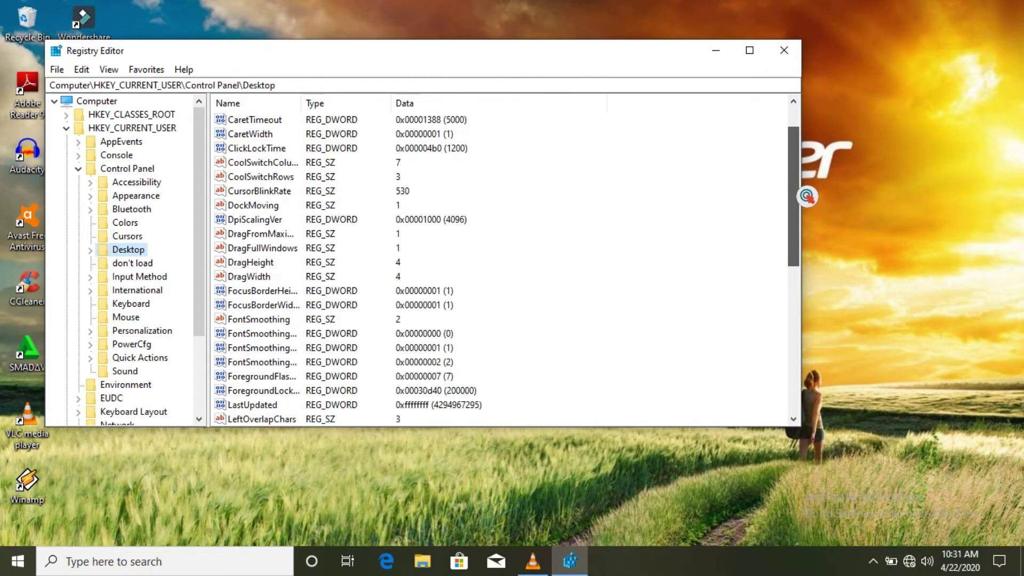
{"action": "left_click", "coordinate": [269, 325]}
{"action": "key", "text": "Down"}
{"action": "key", "text": "Down"}
{"action": "key", "text": "Down"}
{"action": "key", "text": "Down"}
{"action": "key", "text": "Down"}
{"action": "key", "text": "Down"}
{"action": "key", "text": "Down"}
{"action": "key", "text": "Down"}
{"action": "key", "text": "Down"}
{"action": "key", "text": "Down"}
{"action": "key", "text": "Down"}
{"action": "key", "text": "Down"}
{"action": "key", "text": "Down"}
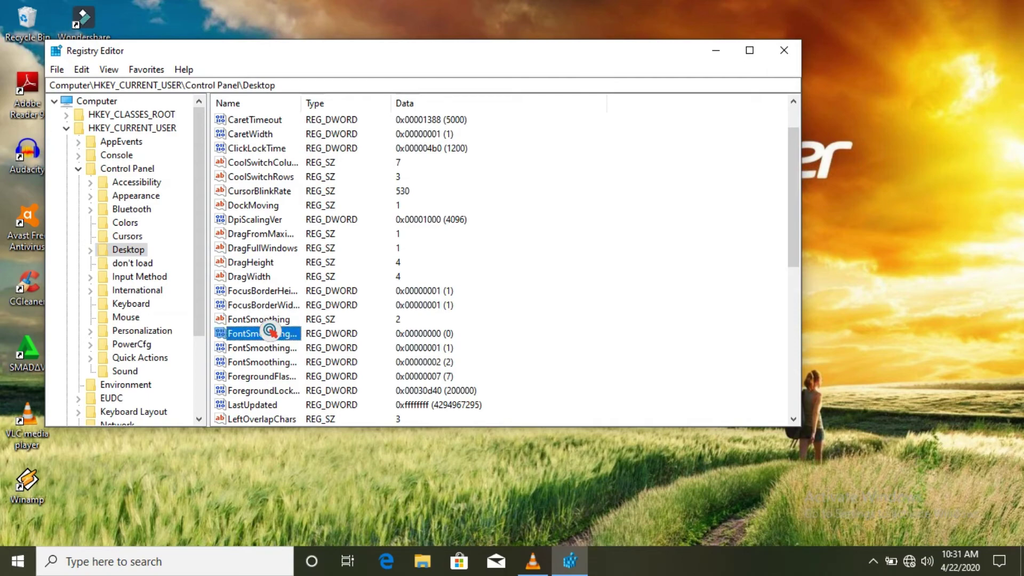
{"action": "key", "text": "Down"}
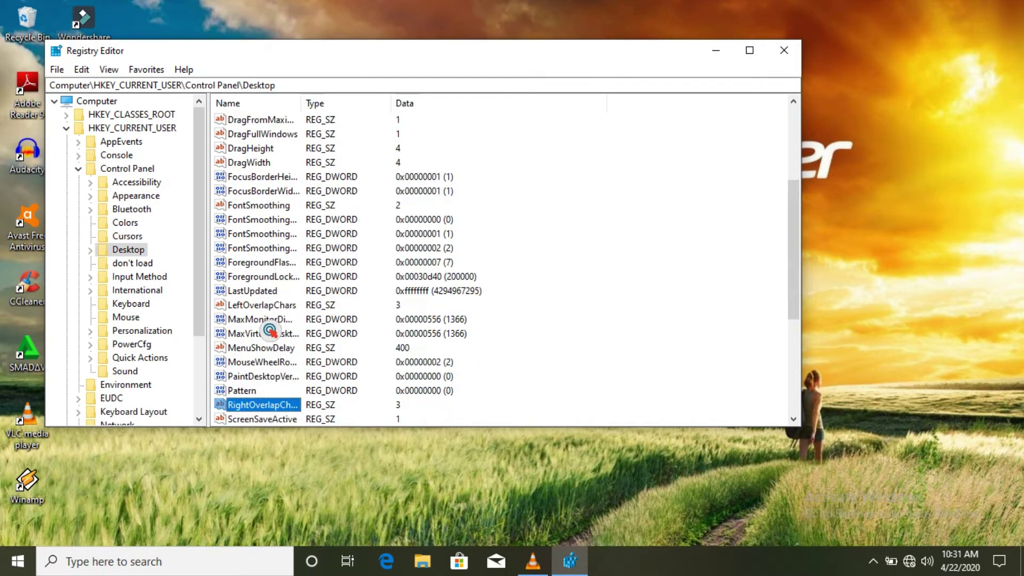
{"action": "key", "text": "Up"}
{"action": "key", "text": "Up"}
{"action": "key", "text": "Up"}
{"action": "key", "text": "Up"}
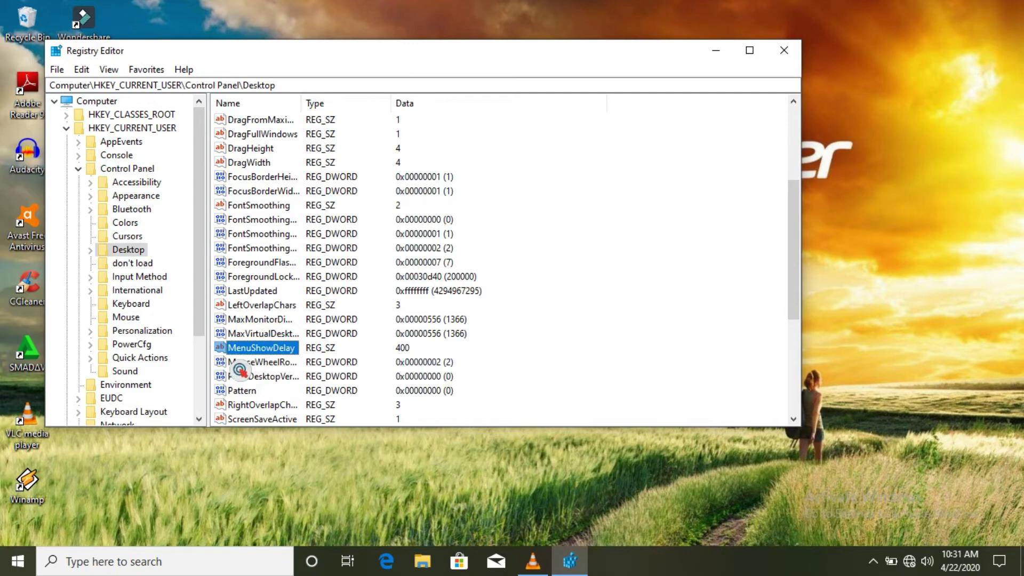
{"action": "key", "text": "Return"}
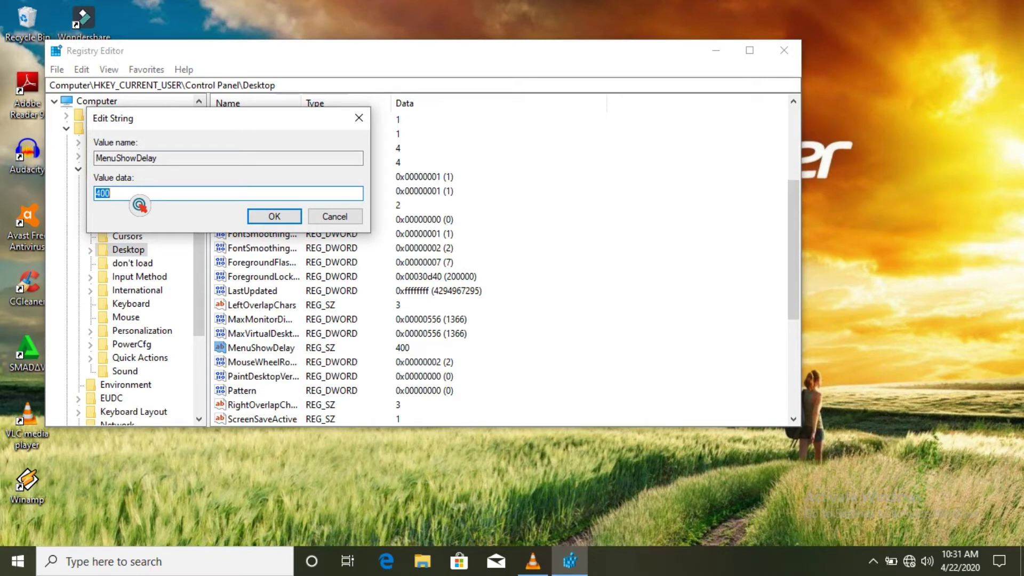
{"action": "type", "text": "00"}
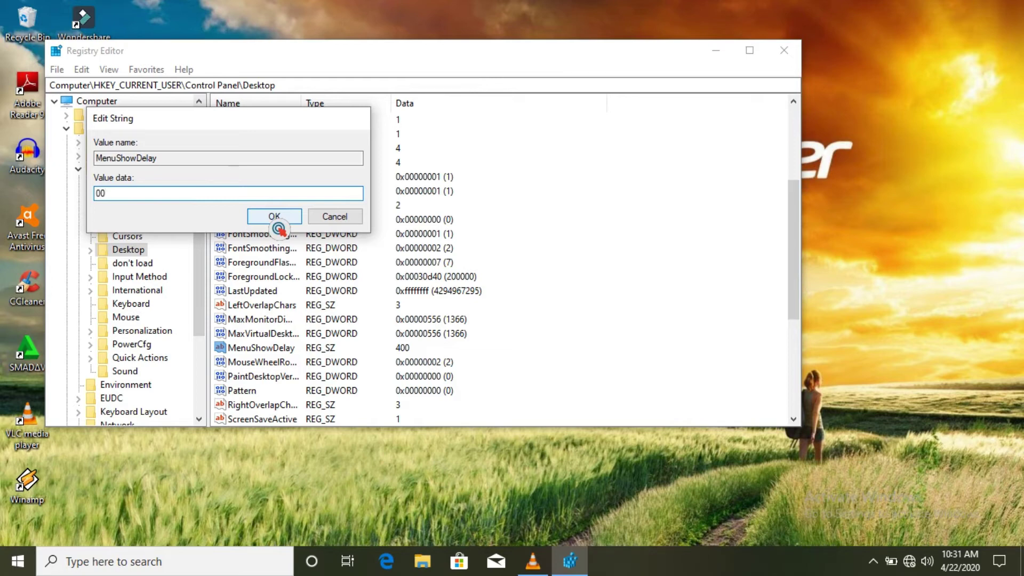
{"action": "left_click", "coordinate": [278, 229]}
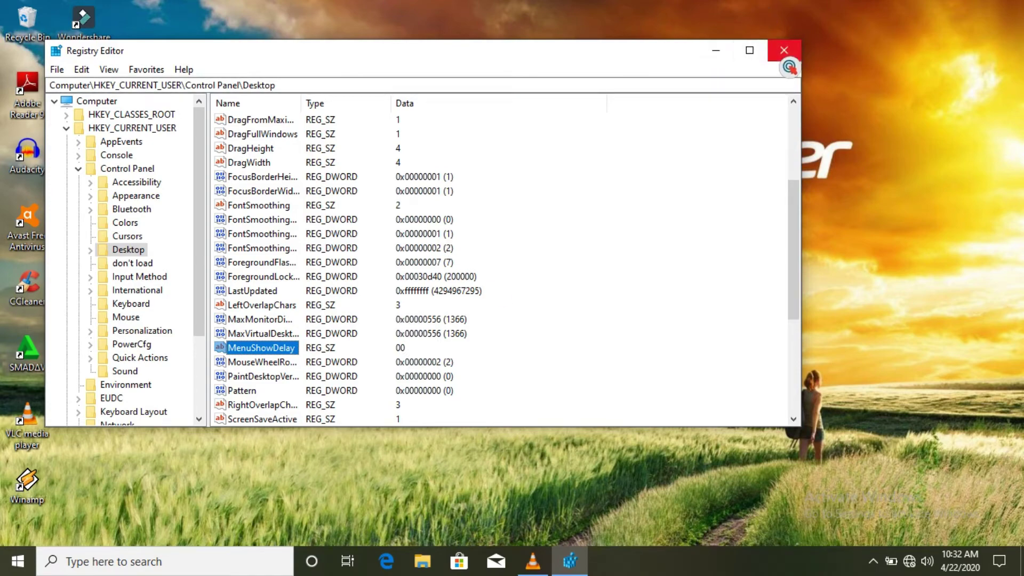
{"action": "left_click", "coordinate": [788, 54]}
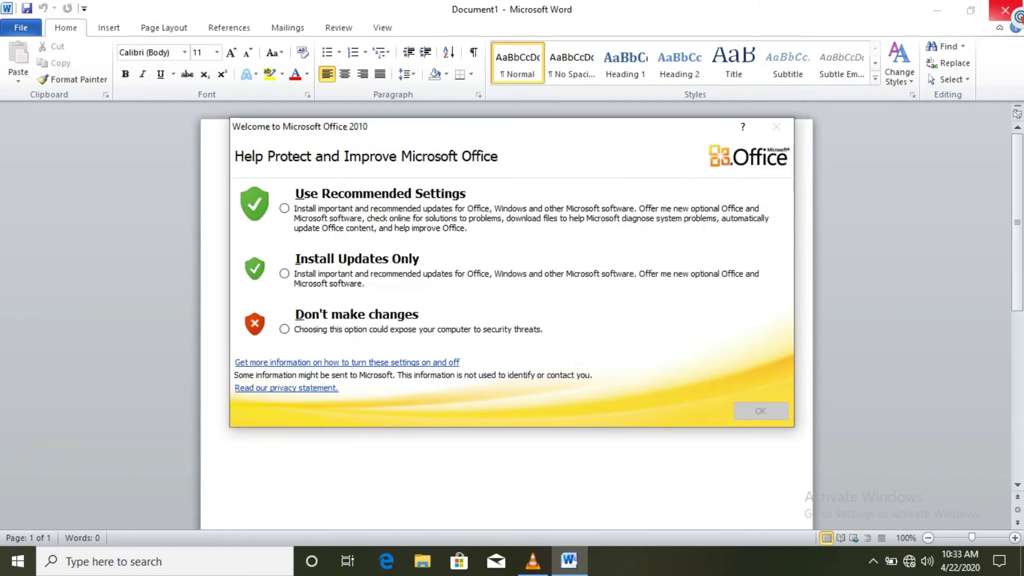
Choose "Don't make changes" in the Microsoft Office 2010 welcome dialog, confirm it, and close the blank Word document
{"action": "left_click", "coordinate": [308, 342]}
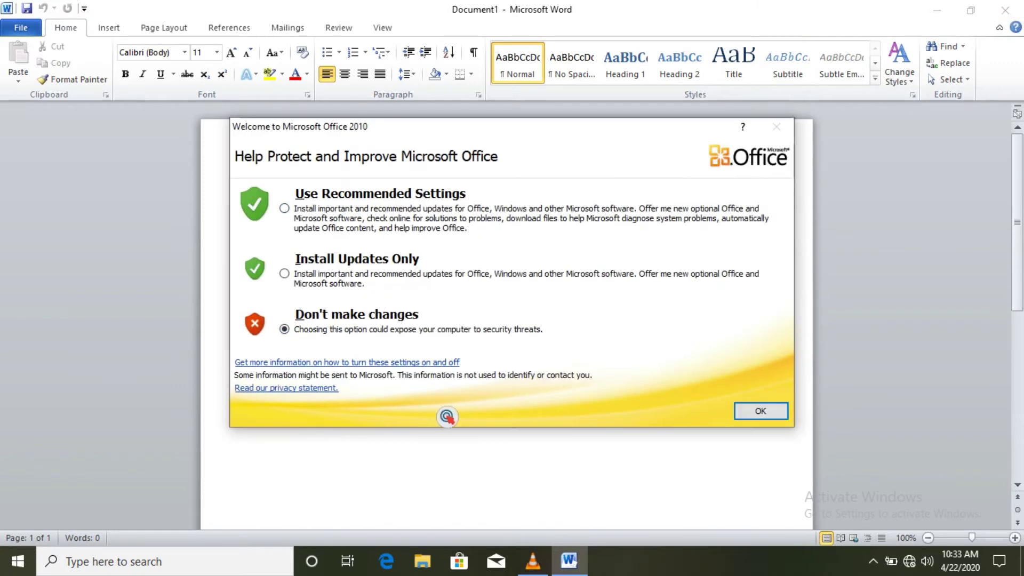
{"action": "left_click", "coordinate": [774, 415]}
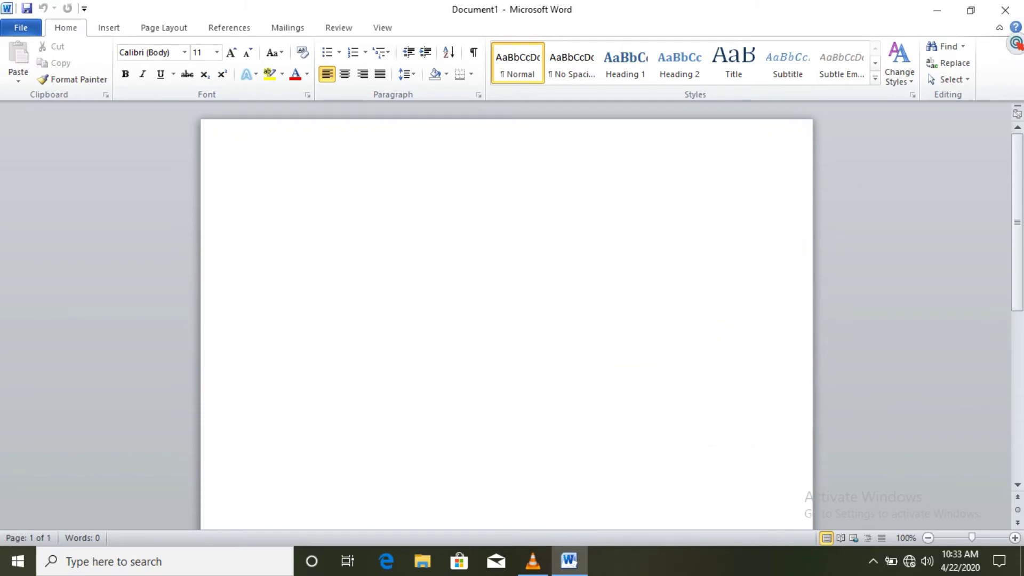
{"action": "left_click", "coordinate": [1008, 12]}
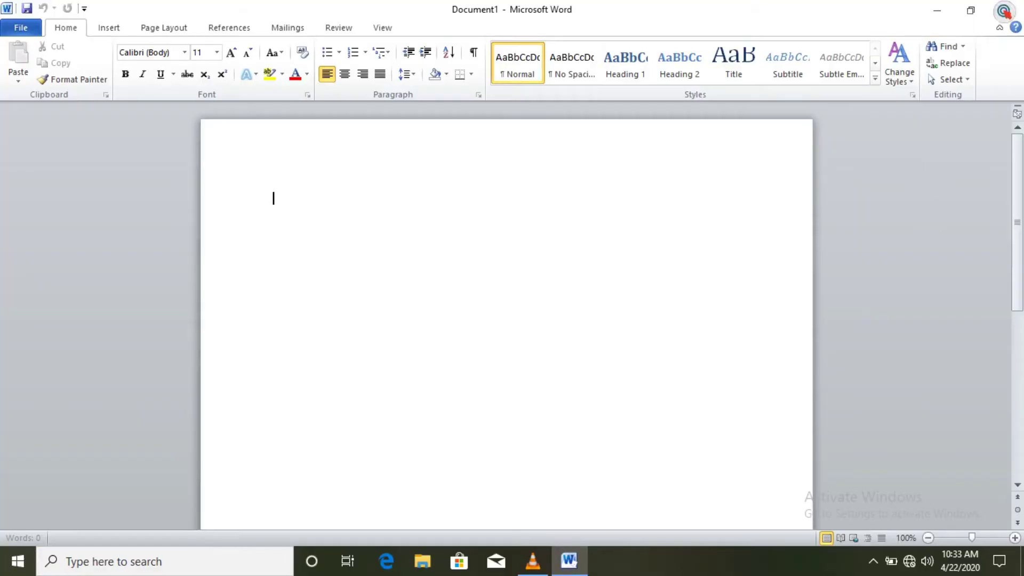
{"action": "right_click", "coordinate": [910, 171]}
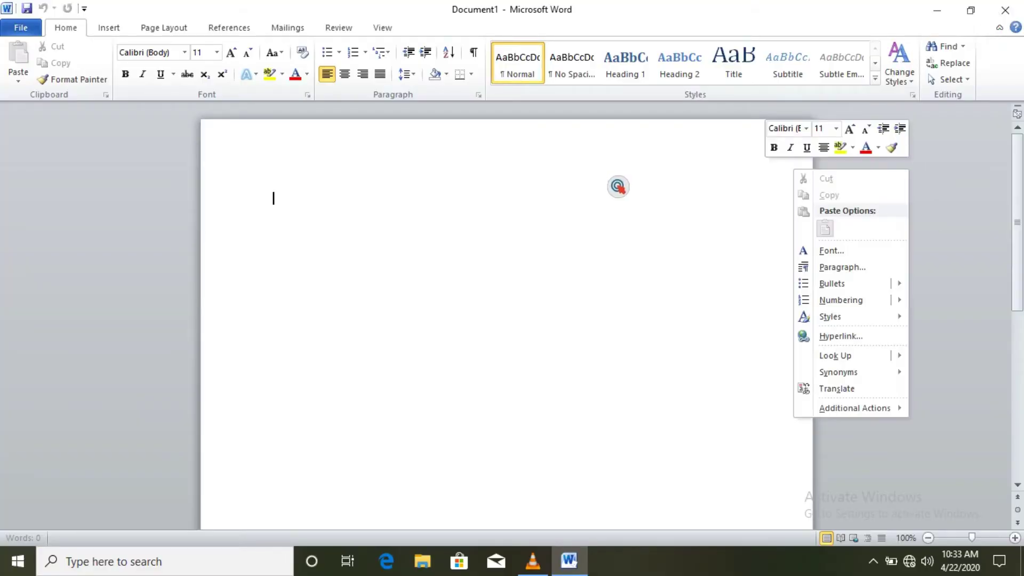
{"action": "left_click", "coordinate": [617, 187]}
{"action": "left_click", "coordinate": [1004, 9]}
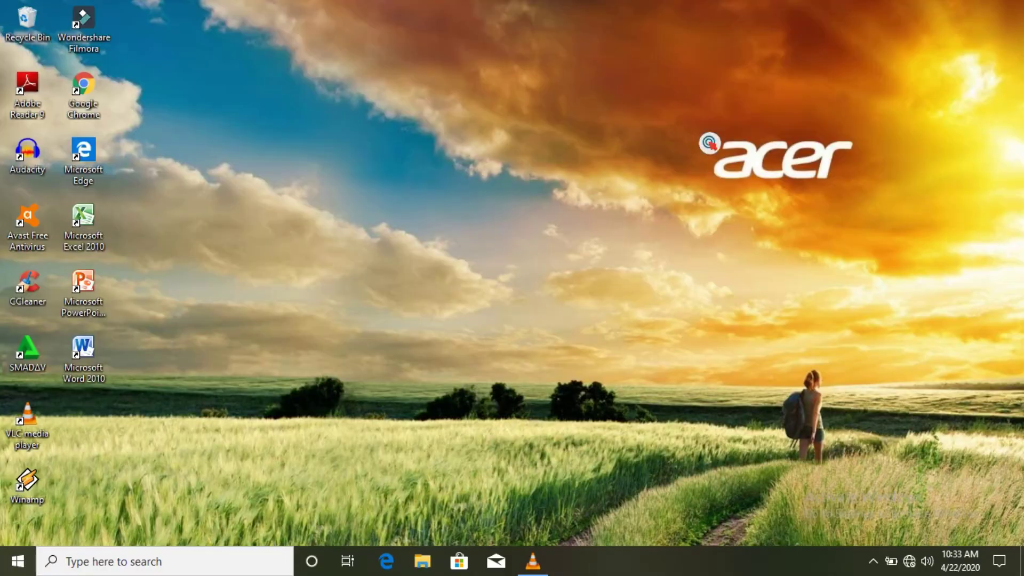
Refresh the desktop several times in a row through its context menu
{"action": "right_click", "coordinate": [553, 168]}
{"action": "left_click", "coordinate": [581, 213]}
{"action": "right_click", "coordinate": [570, 211]}
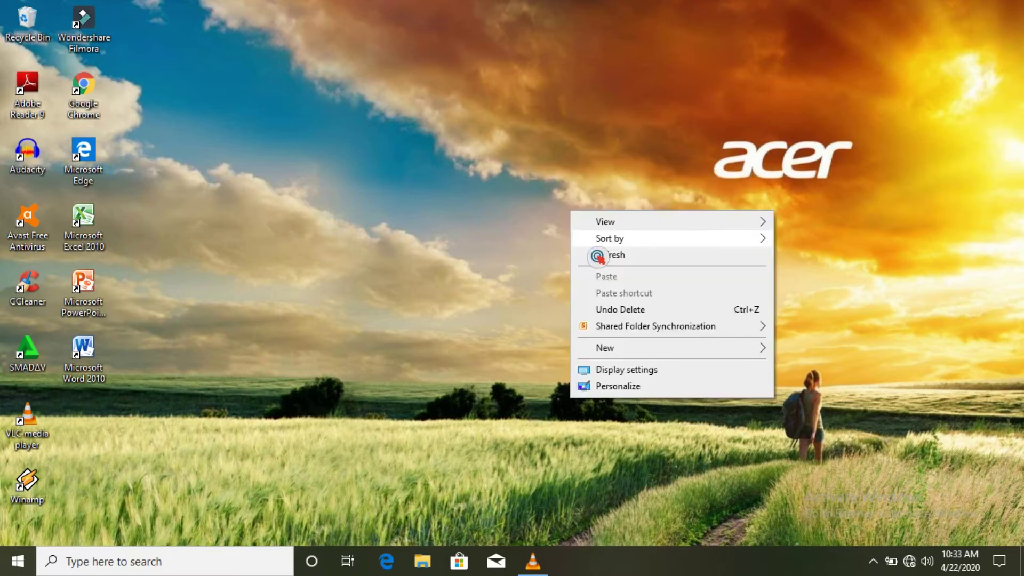
{"action": "left_click", "coordinate": [594, 255]}
{"action": "right_click", "coordinate": [492, 215]}
{"action": "left_click", "coordinate": [526, 264]}
{"action": "right_click", "coordinate": [518, 257]}
{"action": "left_click", "coordinate": [560, 304]}
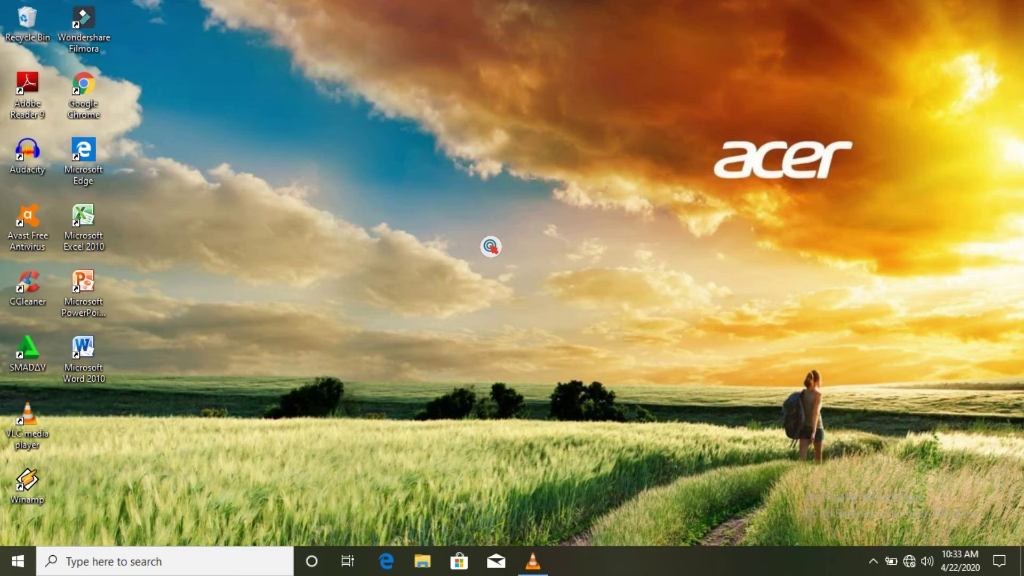
{"action": "right_click", "coordinate": [442, 217]}
{"action": "left_click", "coordinate": [467, 261]}
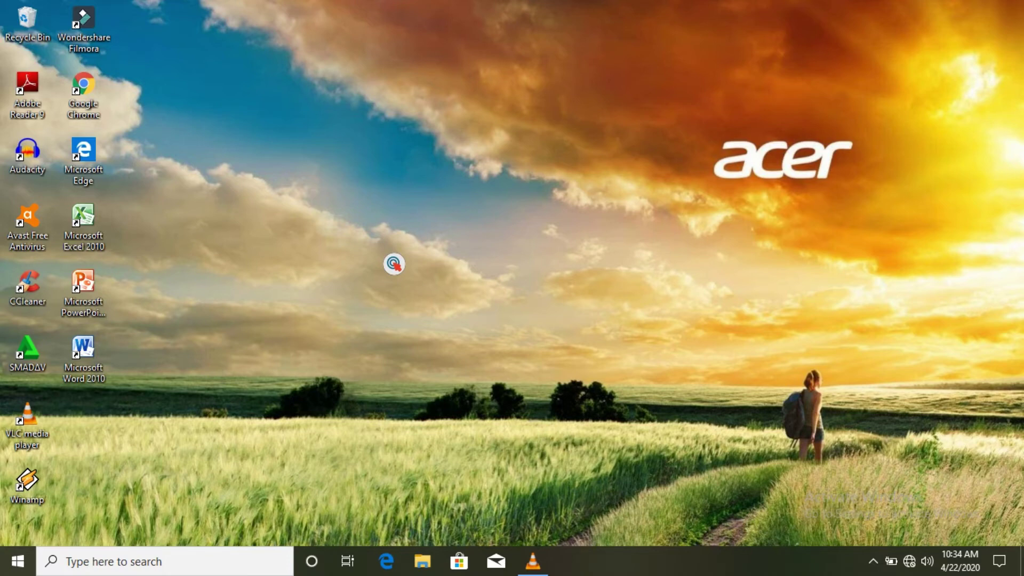
{"action": "right_click", "coordinate": [359, 195]}
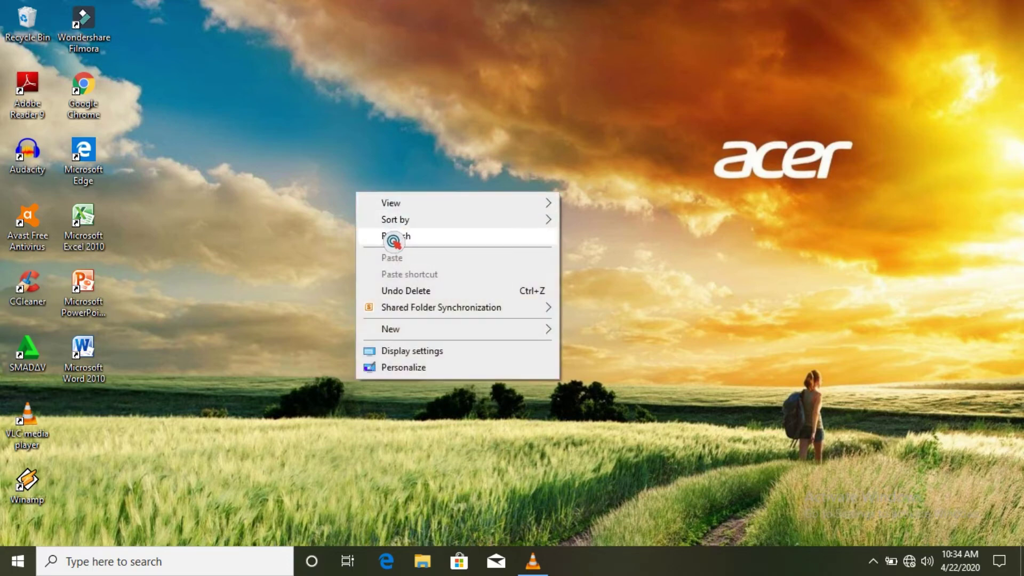
{"action": "left_click", "coordinate": [393, 241]}
{"action": "right_click", "coordinate": [393, 241]}
{"action": "left_click", "coordinate": [414, 286]}
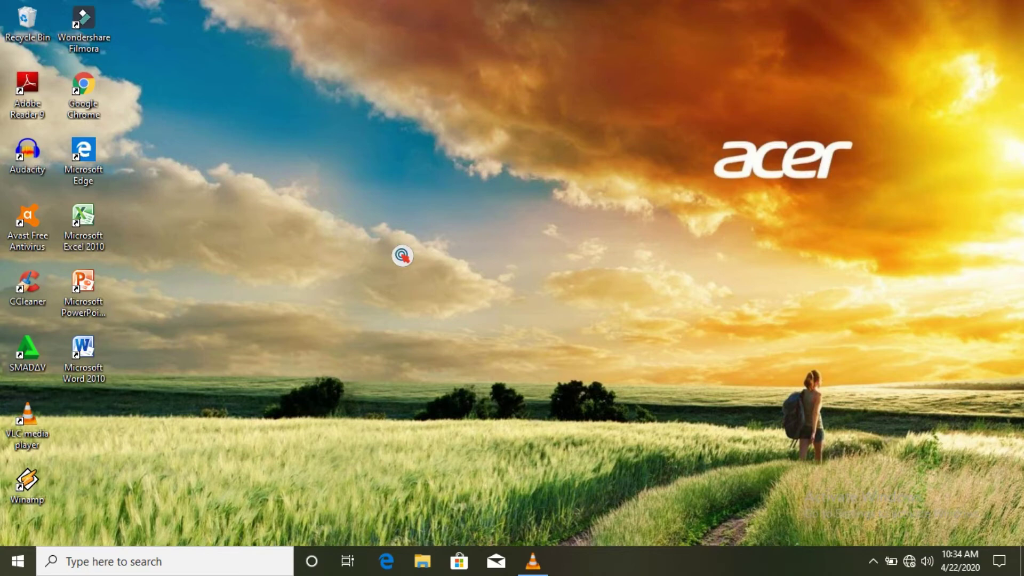
{"action": "right_click", "coordinate": [395, 249]}
{"action": "left_click", "coordinate": [418, 284]}
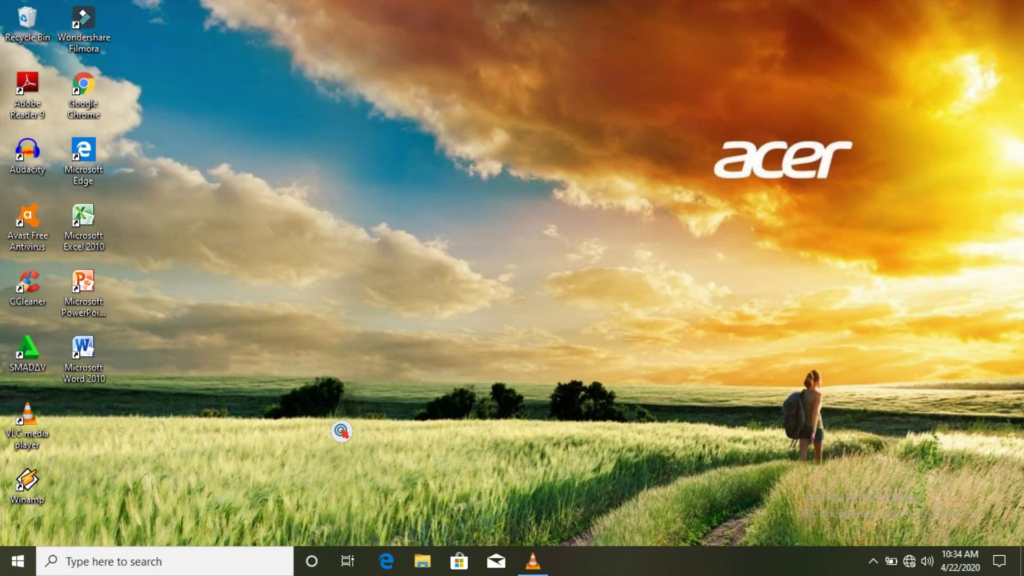
Open System Configuration by running msconfig from the Run dialog
{"action": "left_click", "coordinate": [135, 569]}
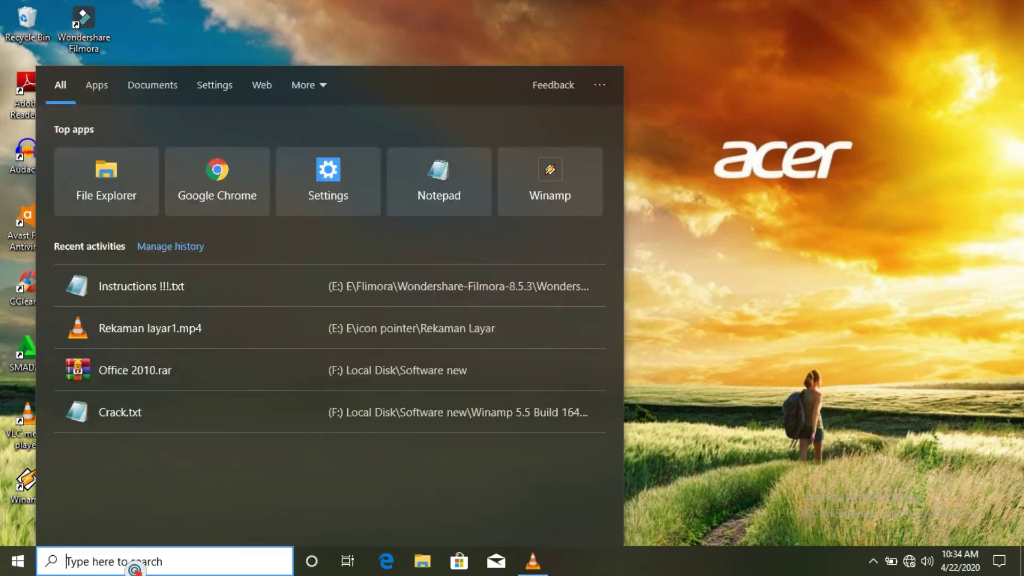
{"action": "type", "text": "run"}
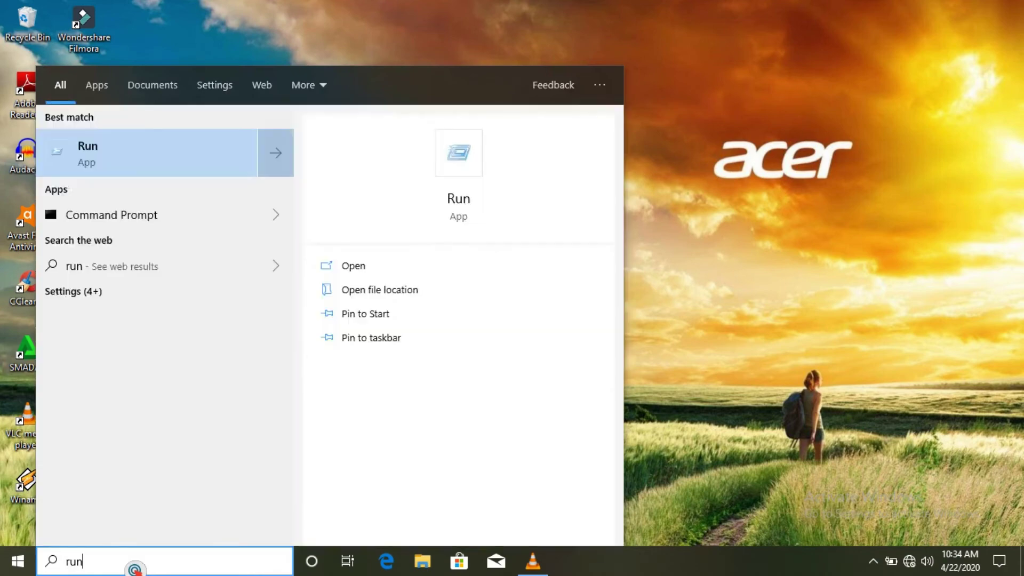
{"action": "key", "text": "Return"}
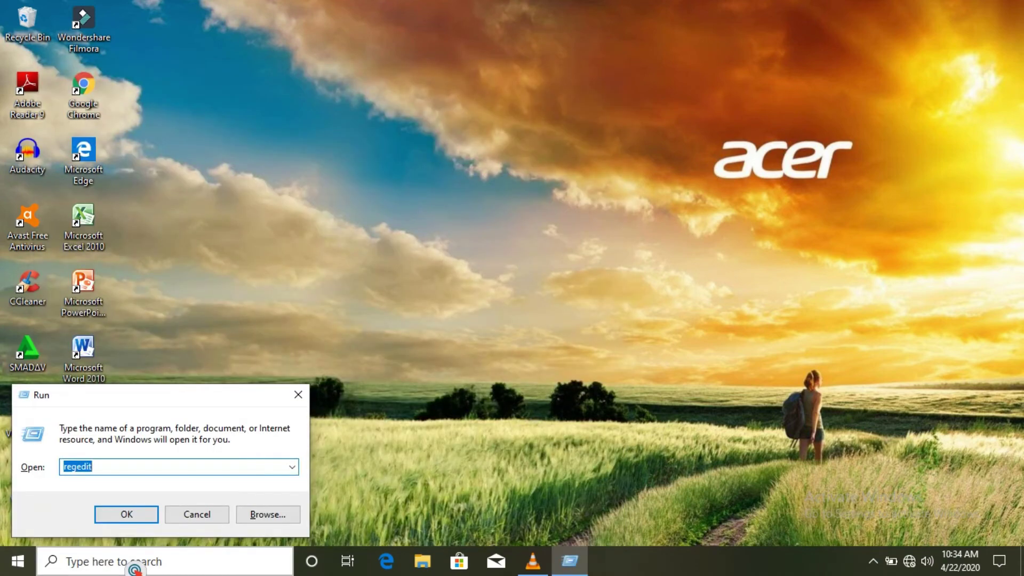
{"action": "type", "text": "m"}
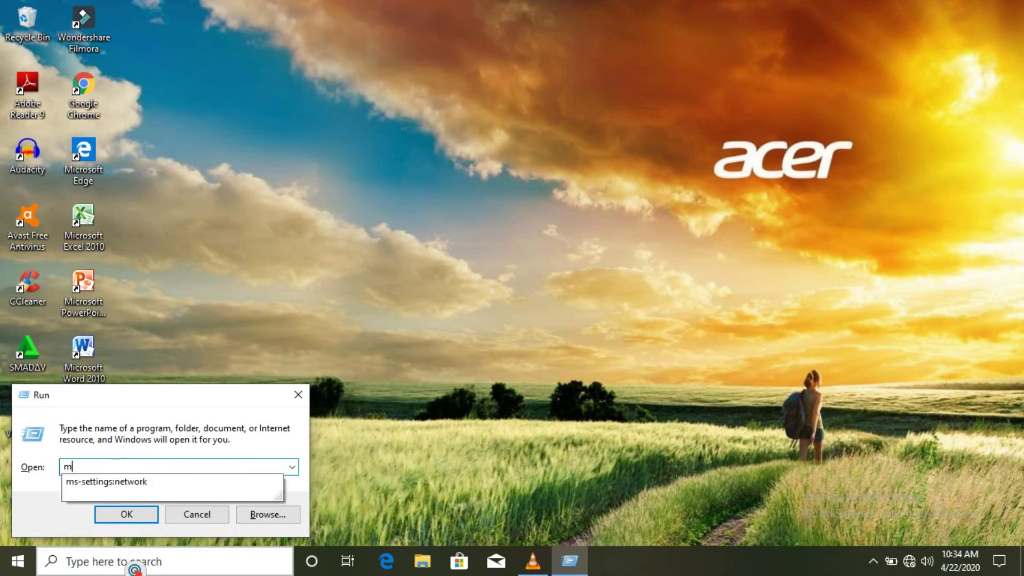
{"action": "type", "text": "sconfig"}
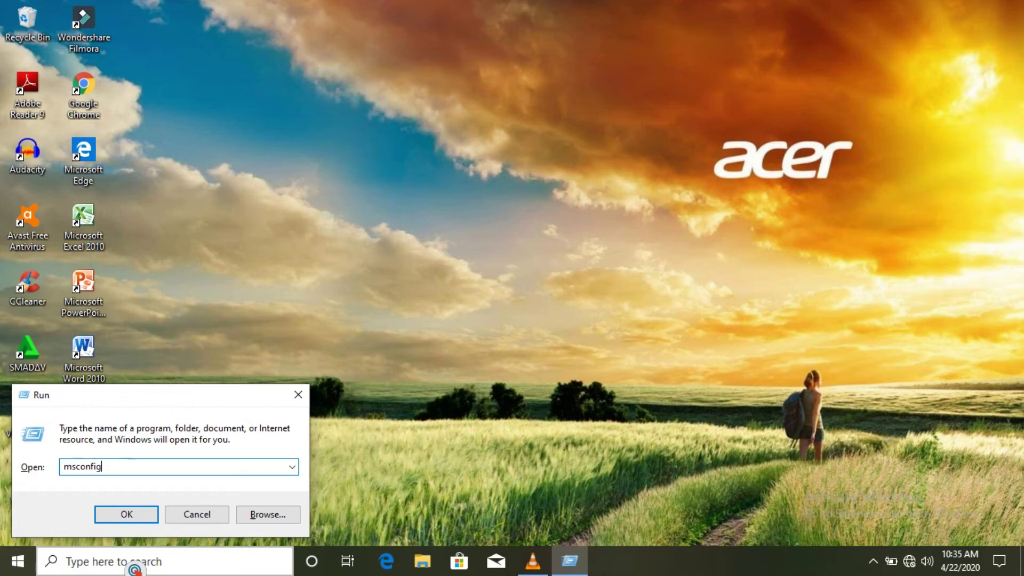
{"action": "key", "text": "Return"}
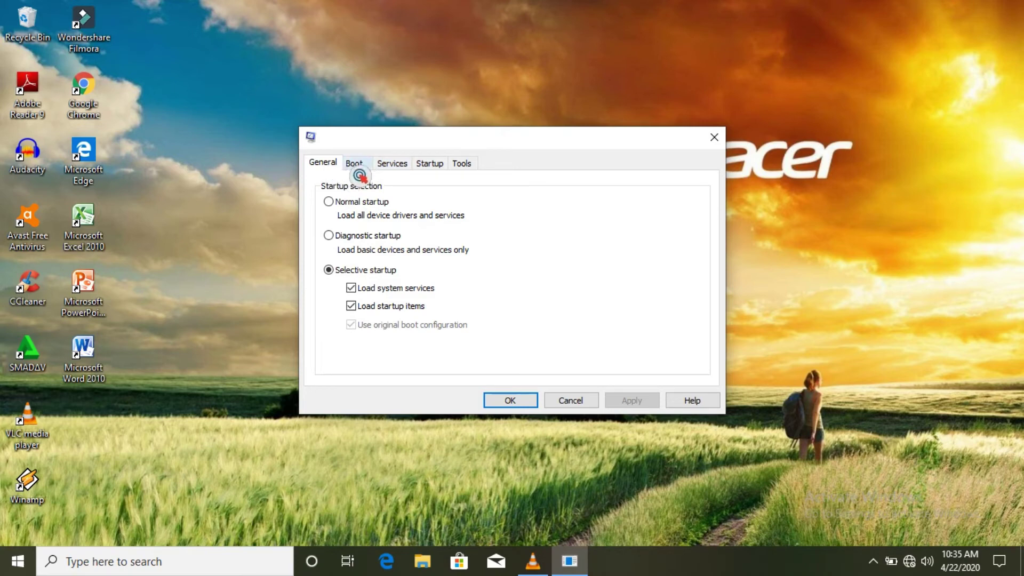
Open Task Manager's startup list from System Configuration and disable the Wondershare Studio startup item
{"action": "left_click", "coordinate": [445, 171]}
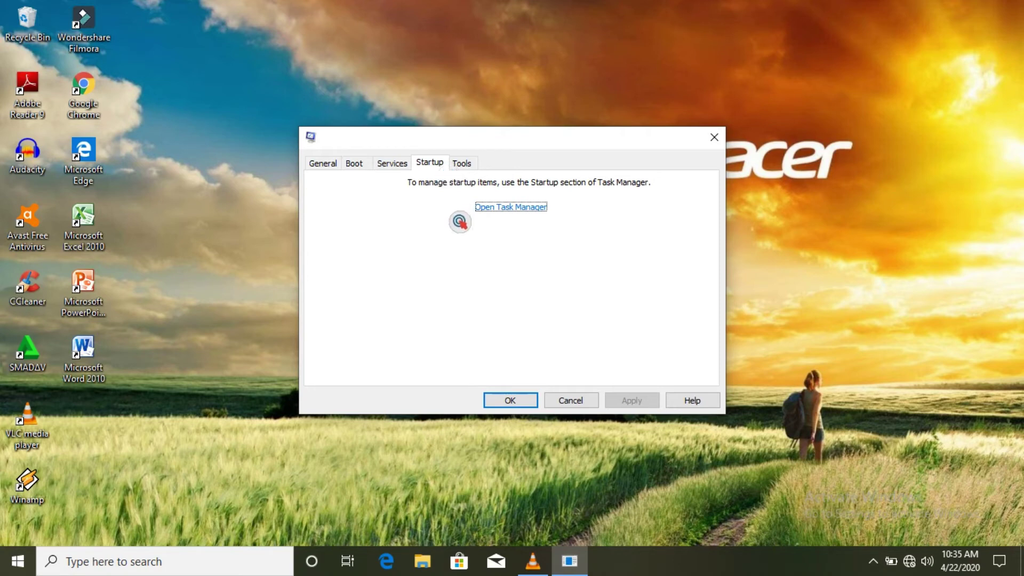
{"action": "left_click", "coordinate": [509, 208]}
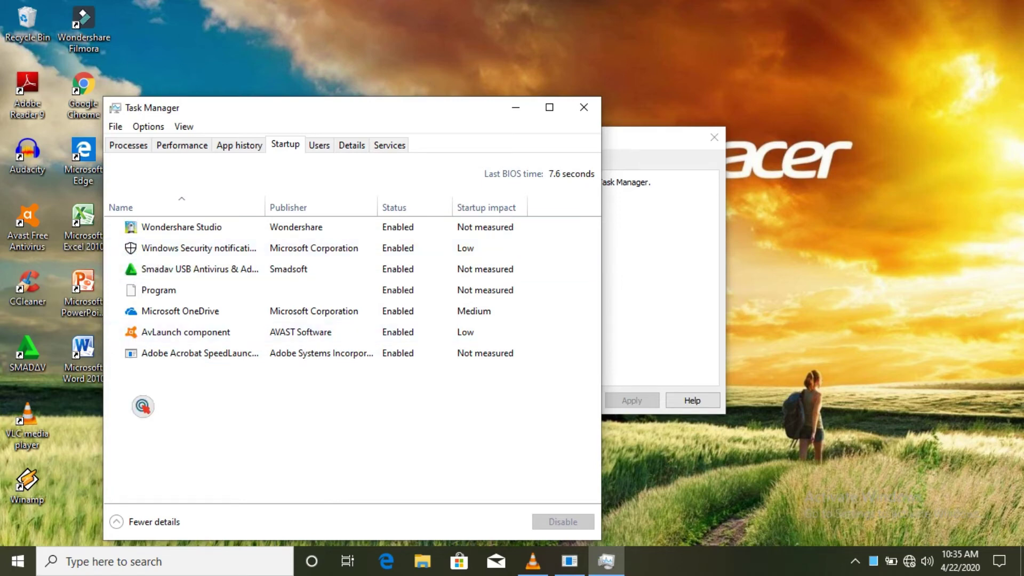
{"action": "right_click", "coordinate": [405, 237]}
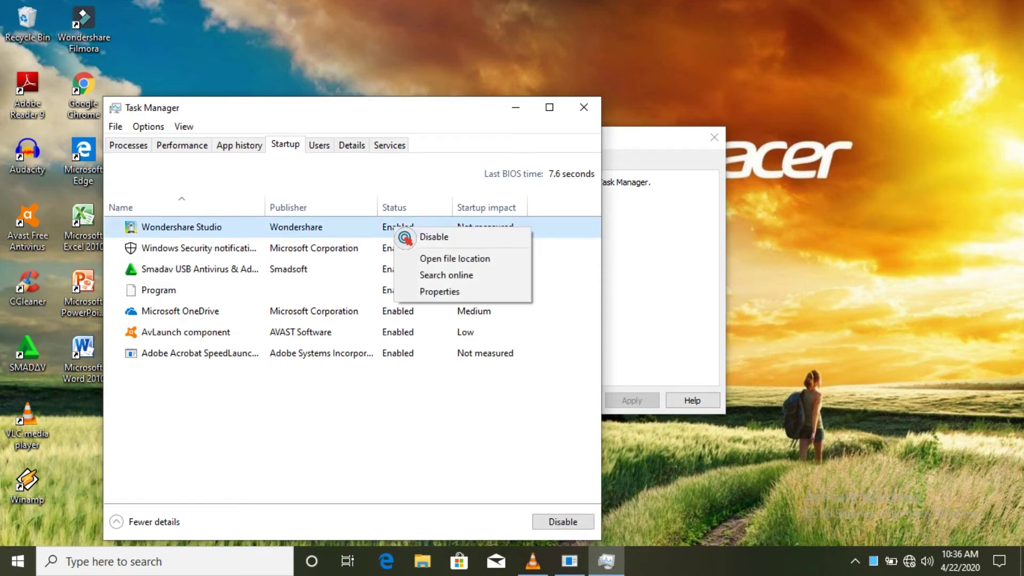
{"action": "left_click", "coordinate": [437, 245]}
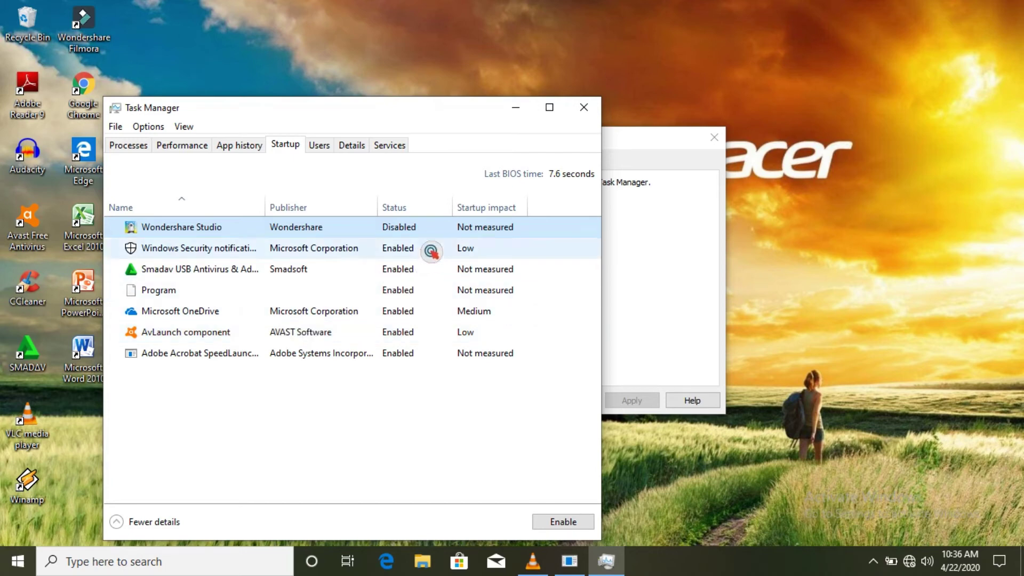
Disable the Adobe Acrobat SpeedLauncher, Microsoft OneDrive, Program and Windows Security notification startup items, and close Task Manager
{"action": "right_click", "coordinate": [403, 365]}
{"action": "left_click", "coordinate": [445, 366]}
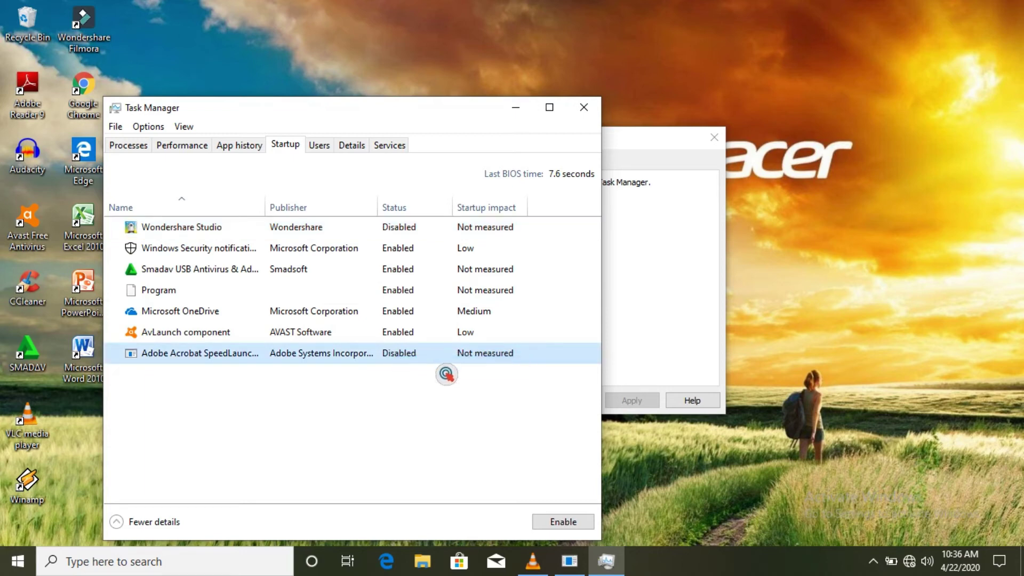
{"action": "right_click", "coordinate": [412, 320]}
{"action": "left_click", "coordinate": [442, 328]}
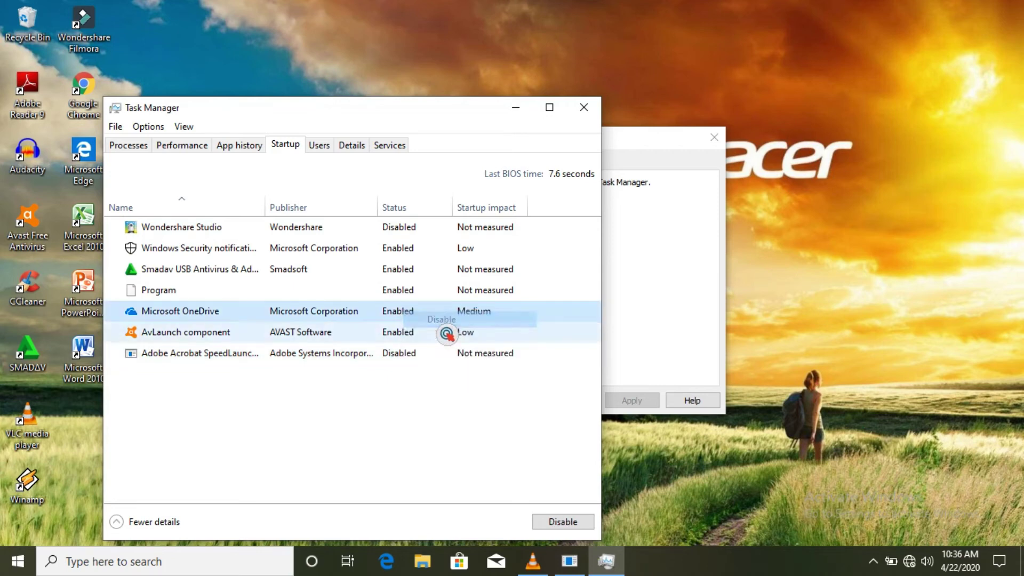
{"action": "right_click", "coordinate": [409, 293]}
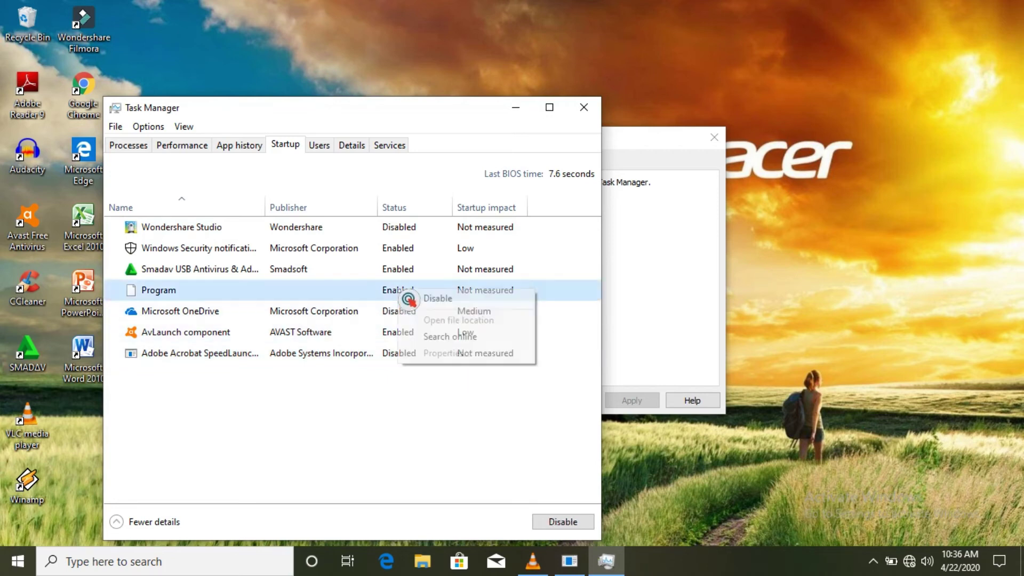
{"action": "left_click", "coordinate": [436, 300]}
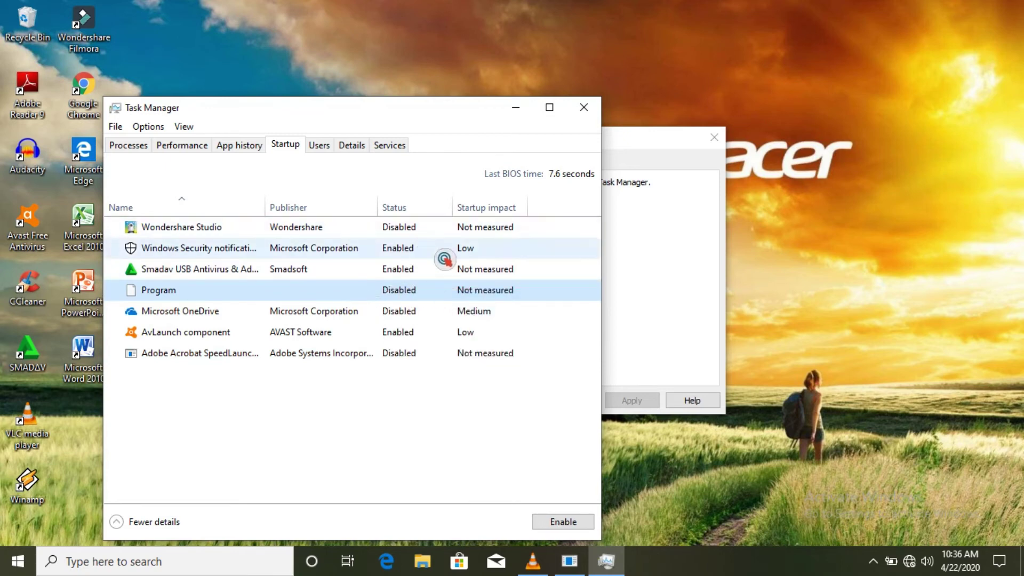
{"action": "right_click", "coordinate": [397, 250]}
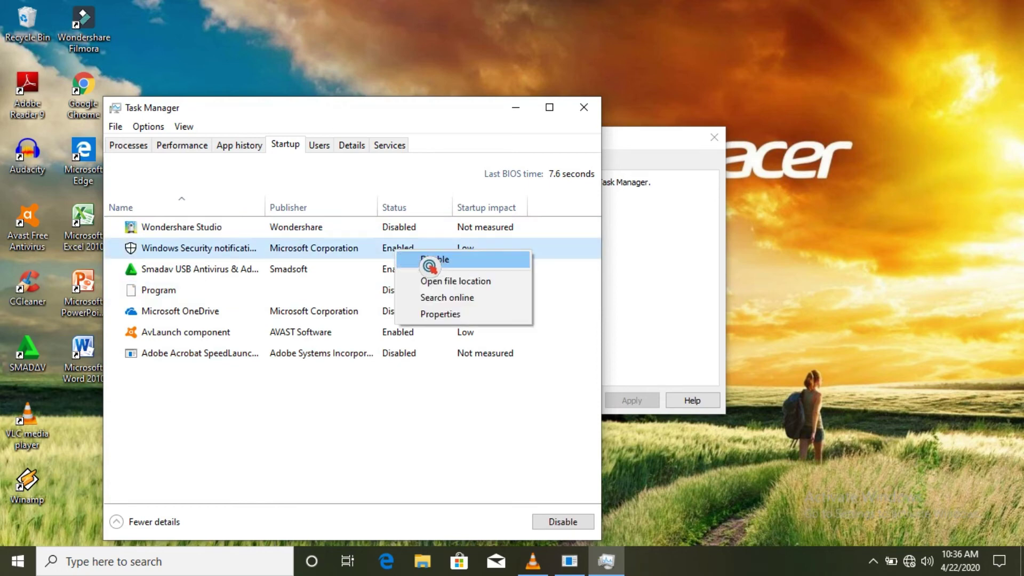
{"action": "left_click", "coordinate": [432, 264]}
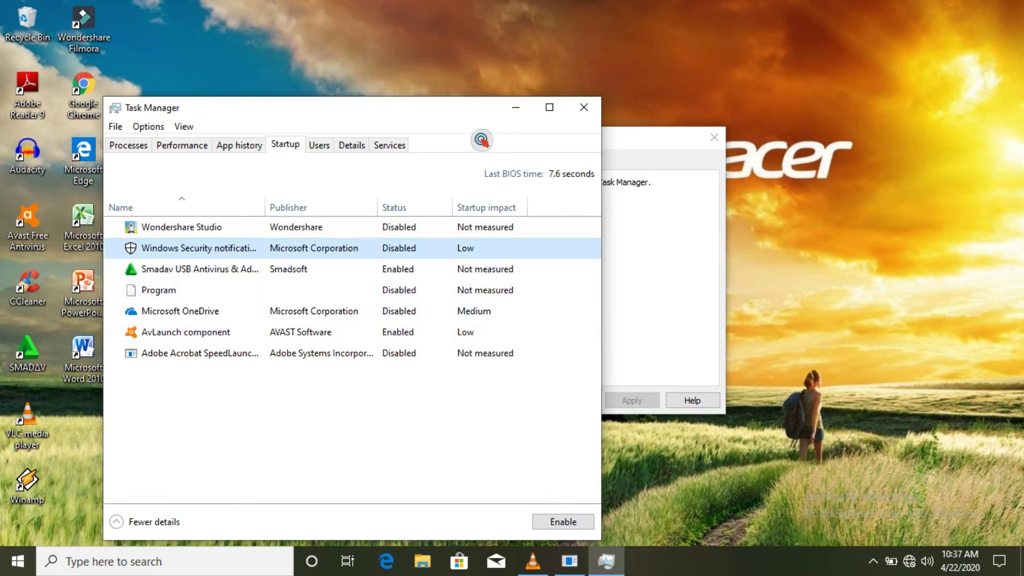
{"action": "left_click_drag", "start_coordinate": [448, 109], "coordinate": [450, 66]}
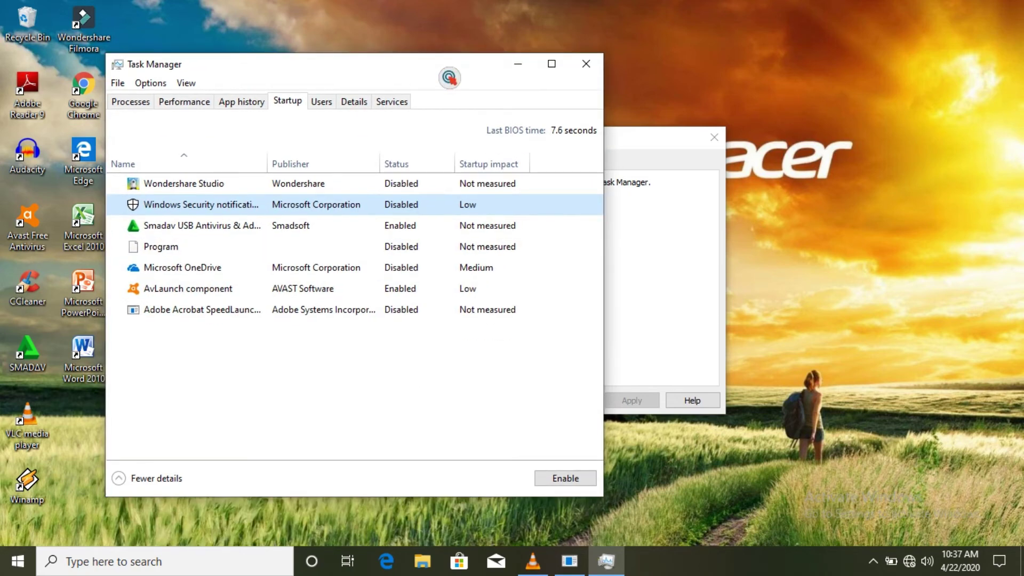
{"action": "left_click", "coordinate": [595, 70]}
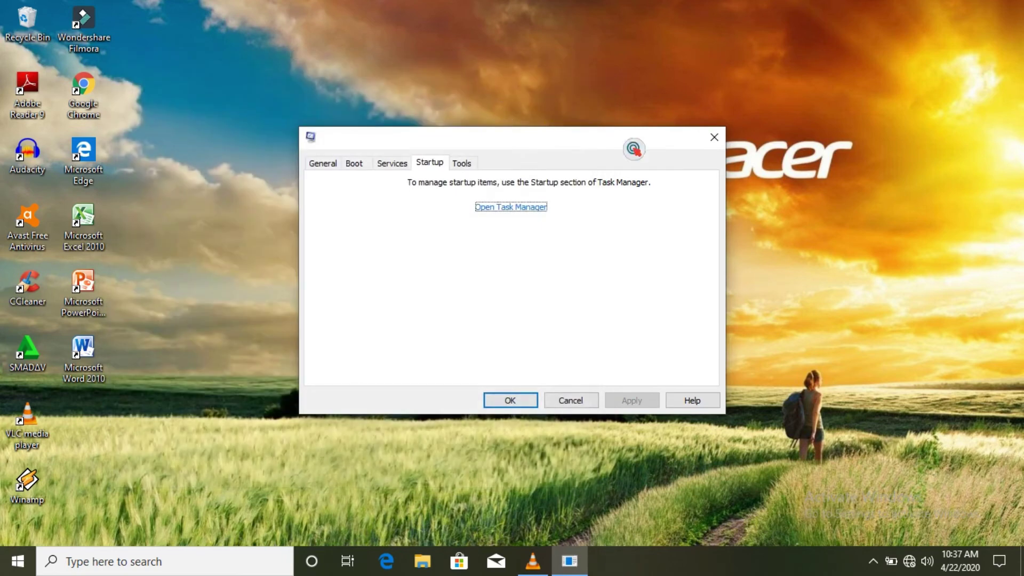
Recheck the startup items in Task Manager, reduce it to fewer details before closing it, and confirm System Configuration
{"action": "left_click", "coordinate": [503, 214]}
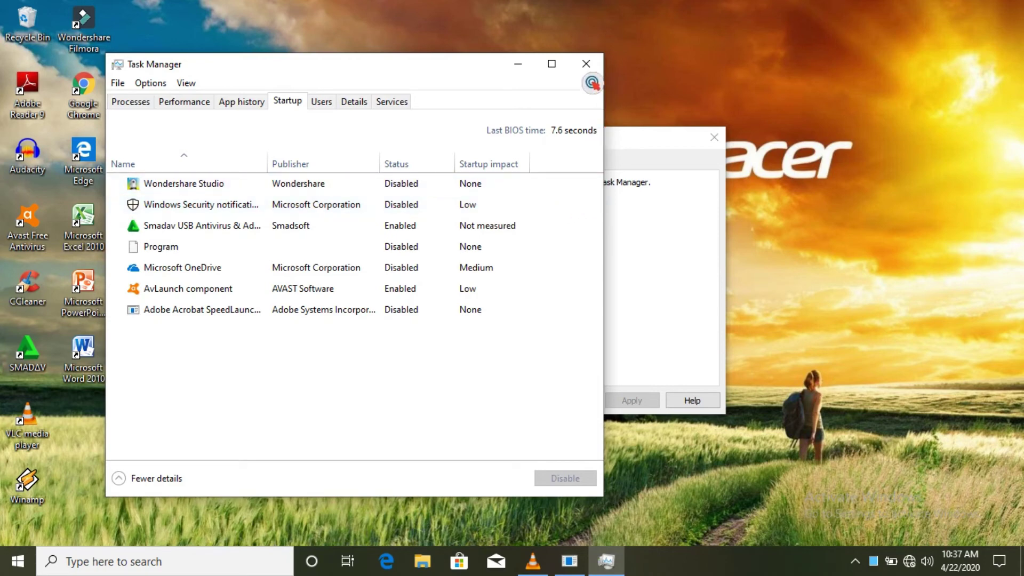
{"action": "left_click", "coordinate": [585, 64]}
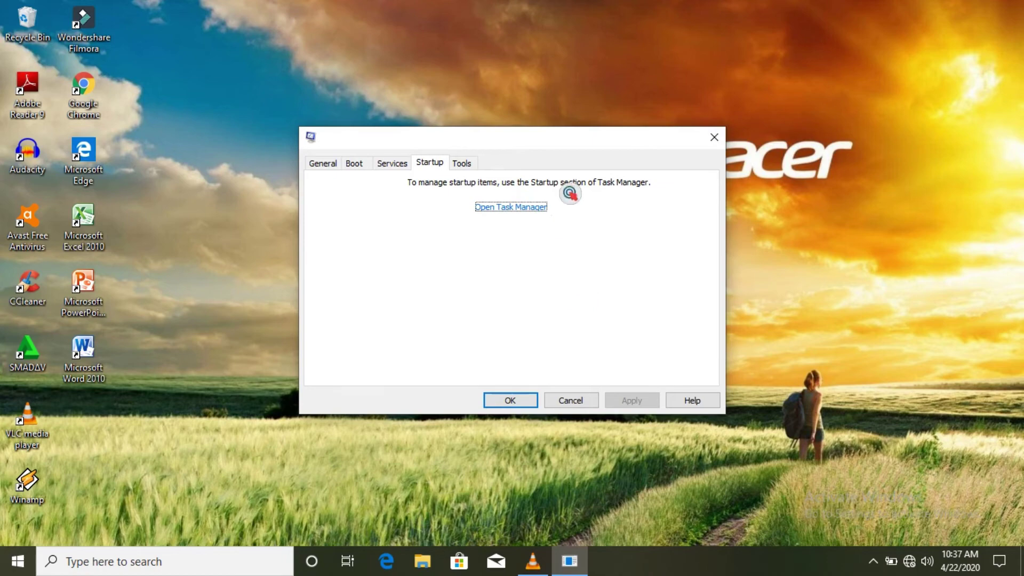
{"action": "left_click", "coordinate": [528, 207]}
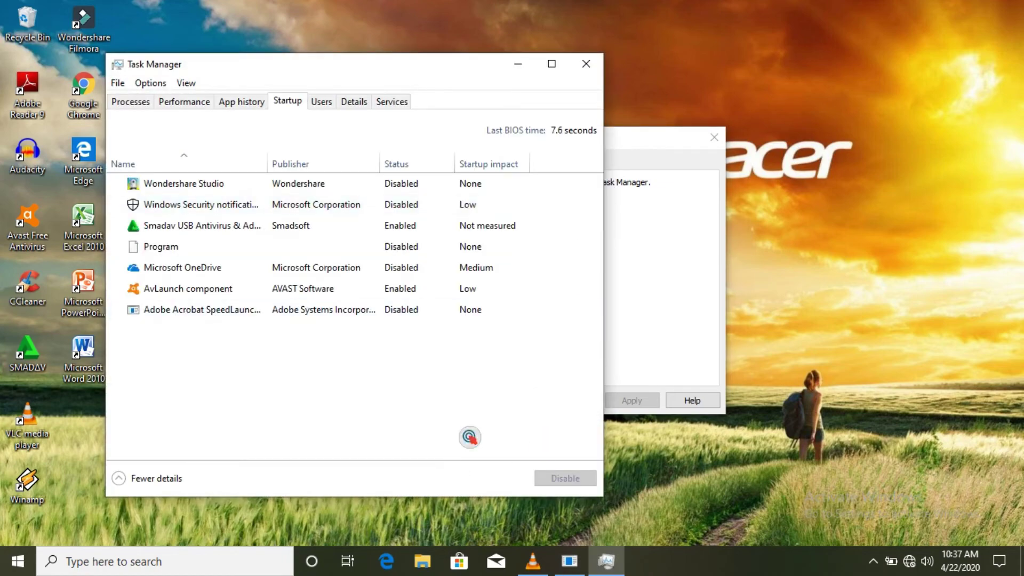
{"action": "left_click", "coordinate": [138, 479]}
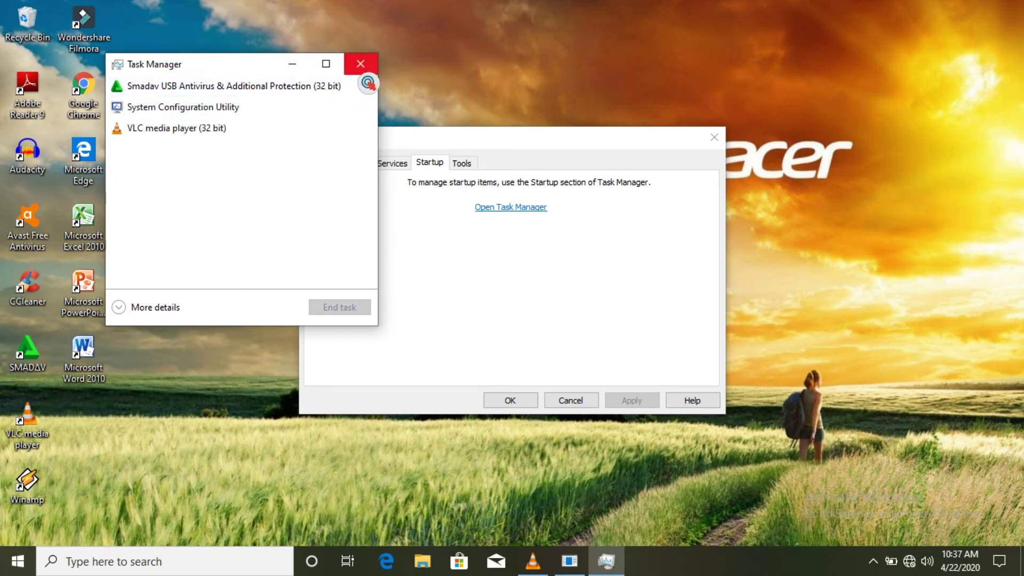
{"action": "left_click", "coordinate": [373, 65]}
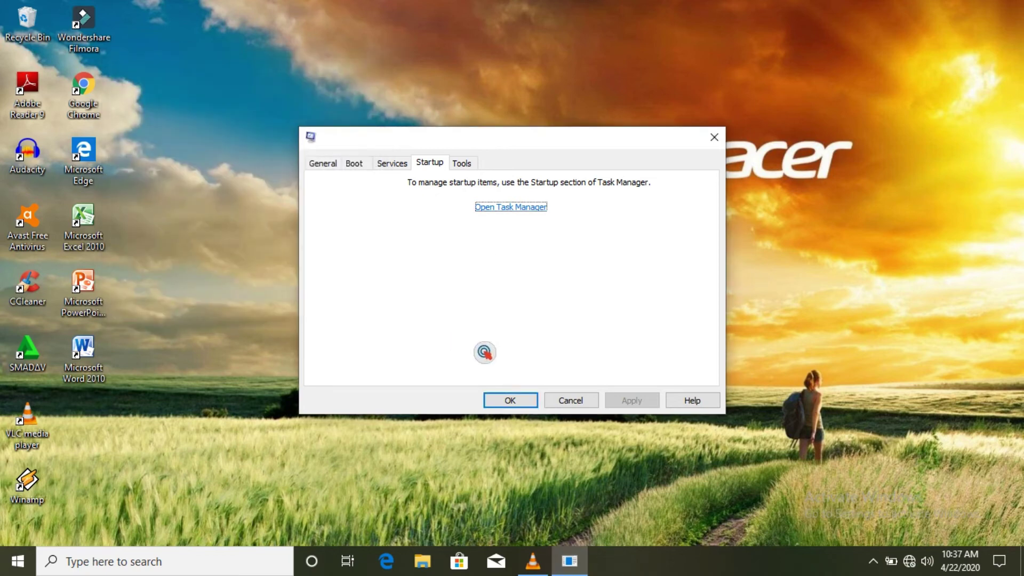
{"action": "left_click", "coordinate": [505, 404]}
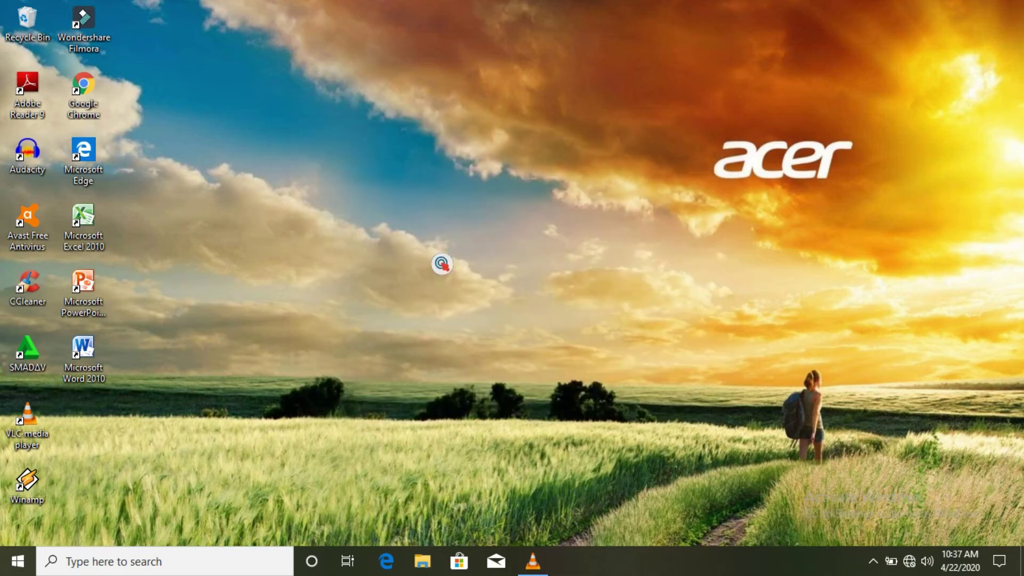
Refresh the desktop repeatedly, about a dozen times
{"action": "right_click", "coordinate": [432, 253]}
{"action": "left_click", "coordinate": [471, 298]}
{"action": "right_click", "coordinate": [379, 219]}
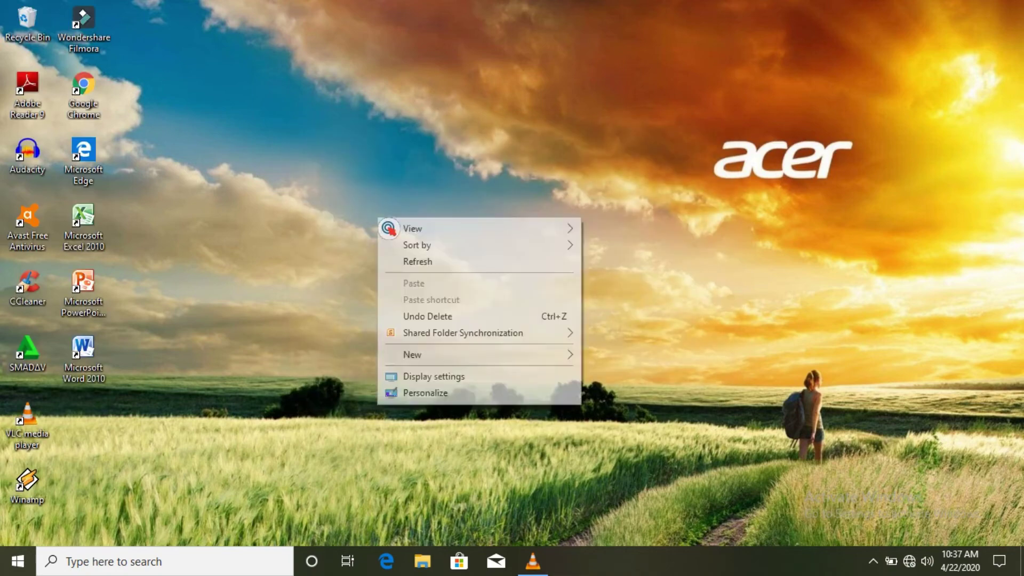
{"action": "left_click", "coordinate": [416, 262]}
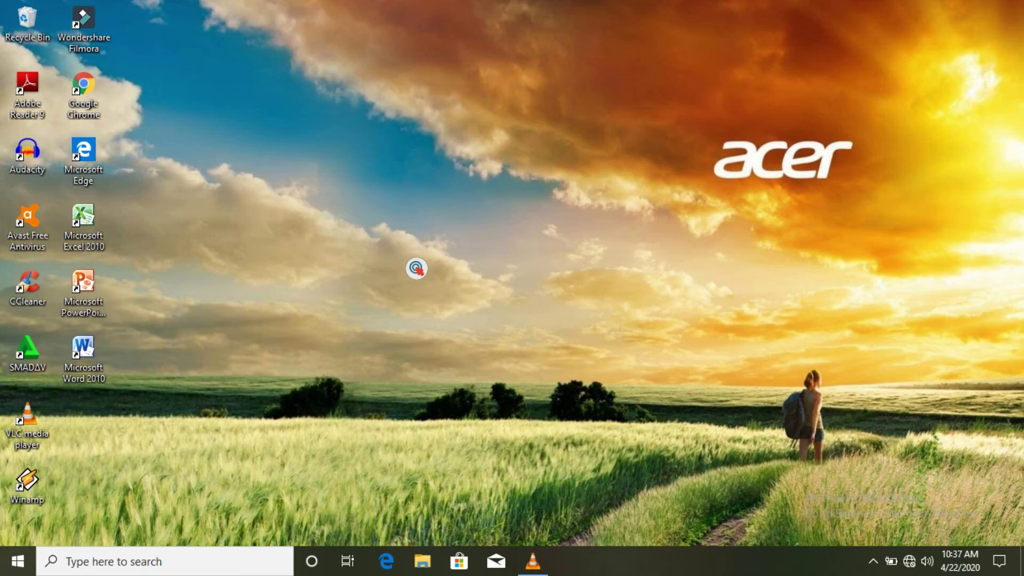
{"action": "right_click", "coordinate": [386, 208]}
{"action": "left_click", "coordinate": [419, 251]}
{"action": "right_click", "coordinate": [425, 262]}
{"action": "left_click", "coordinate": [449, 293]}
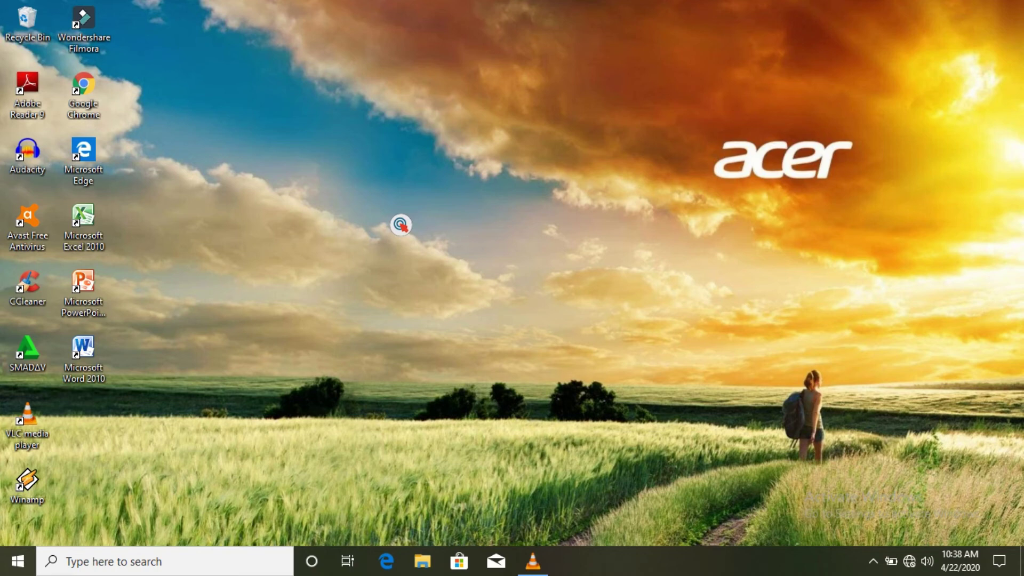
{"action": "right_click", "coordinate": [375, 149]}
{"action": "left_click", "coordinate": [414, 193]}
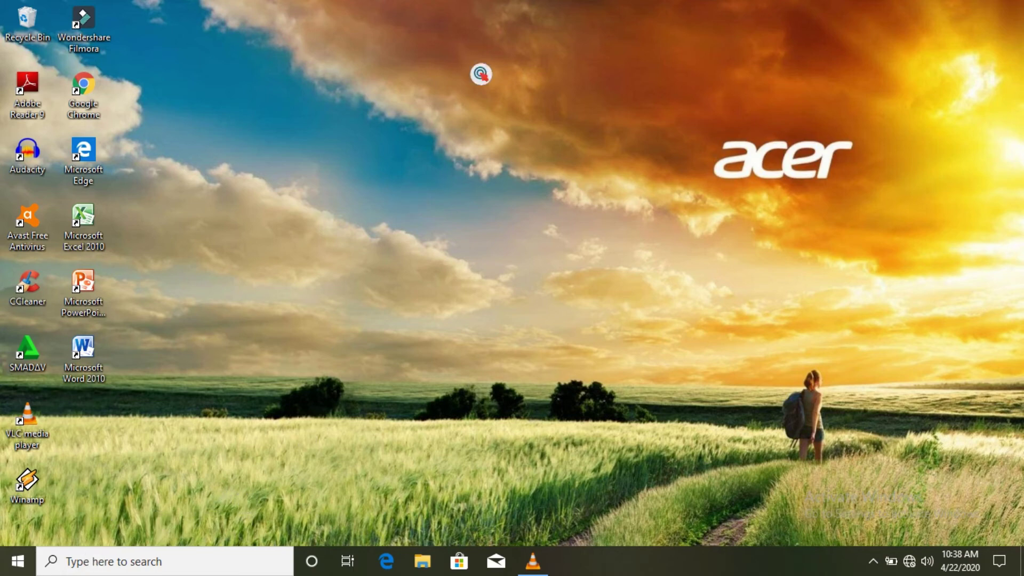
{"action": "right_click", "coordinate": [408, 180]}
{"action": "left_click", "coordinate": [441, 226]}
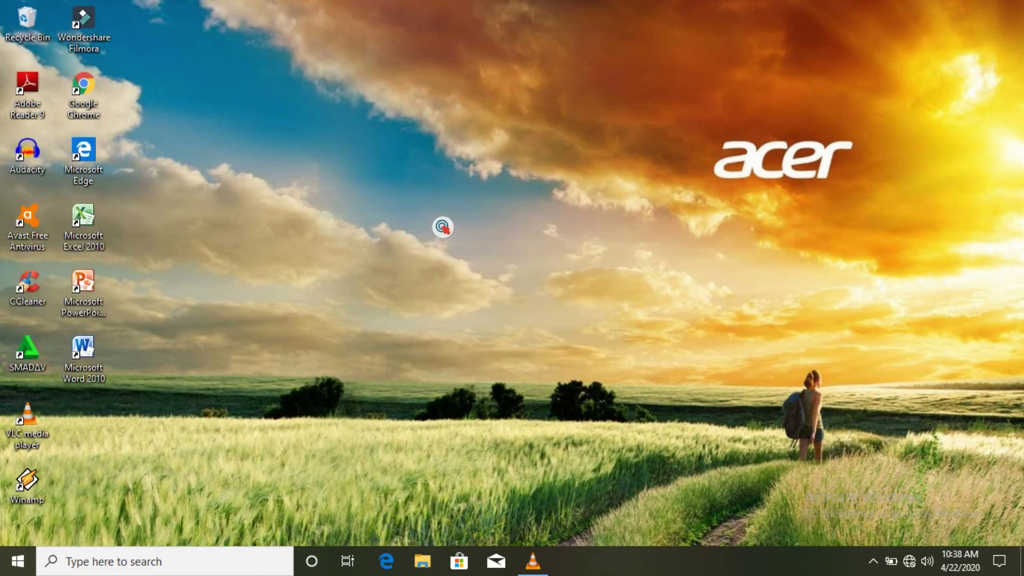
{"action": "right_click", "coordinate": [433, 216]}
{"action": "left_click", "coordinate": [211, 356]}
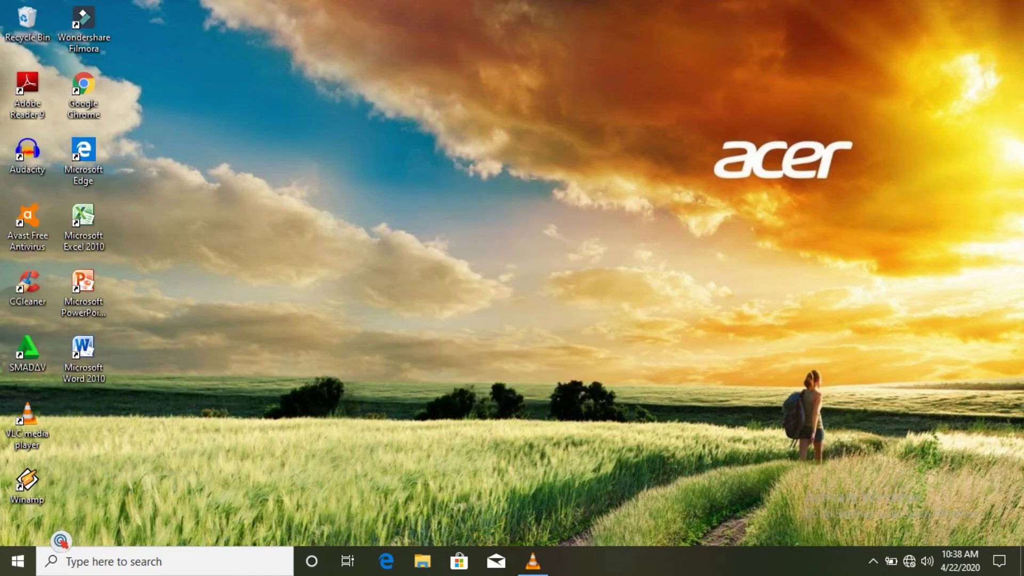
{"action": "right_click", "coordinate": [382, 305]}
{"action": "left_click", "coordinate": [419, 344]}
{"action": "right_click", "coordinate": [379, 235]}
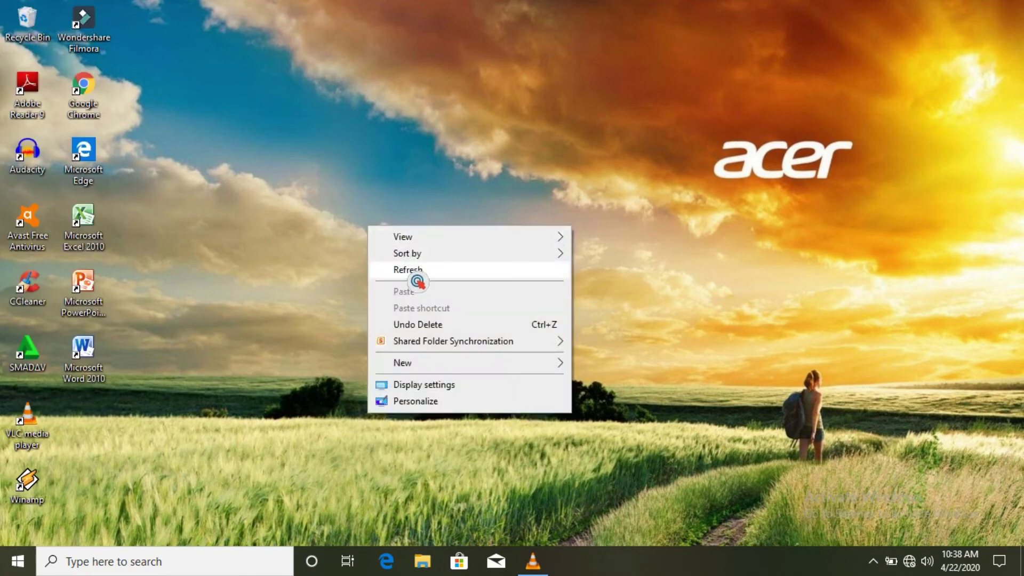
{"action": "left_click", "coordinate": [417, 272]}
{"action": "right_click", "coordinate": [358, 186]}
{"action": "left_click", "coordinate": [396, 235]}
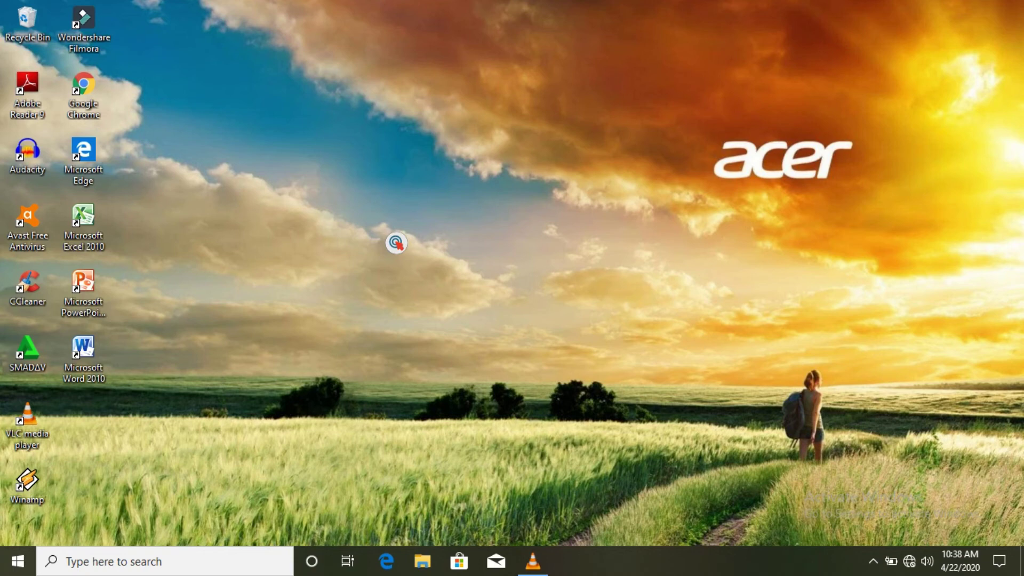
{"action": "right_click", "coordinate": [395, 242]}
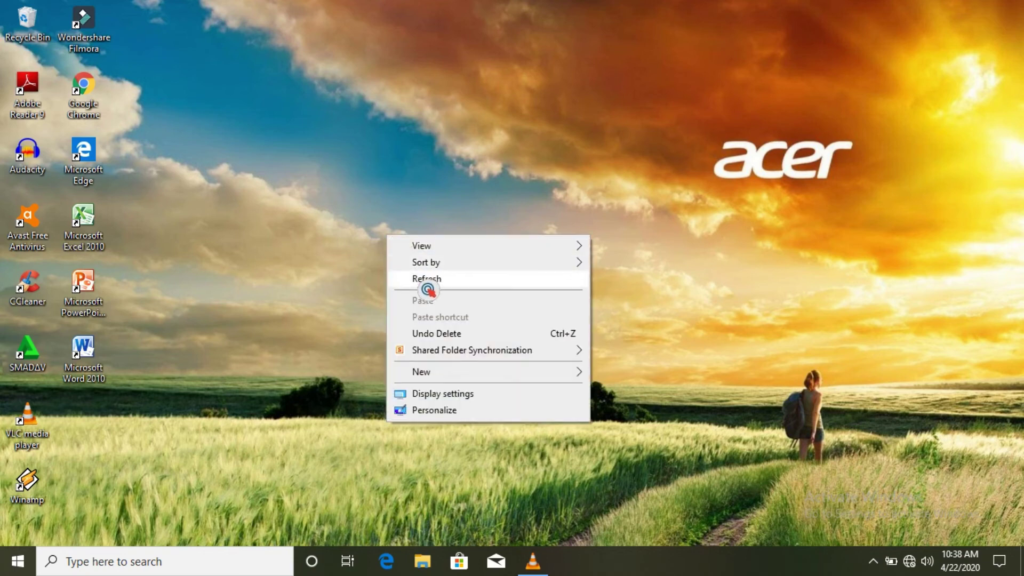
{"action": "left_click", "coordinate": [424, 280]}
{"action": "right_click", "coordinate": [396, 211]}
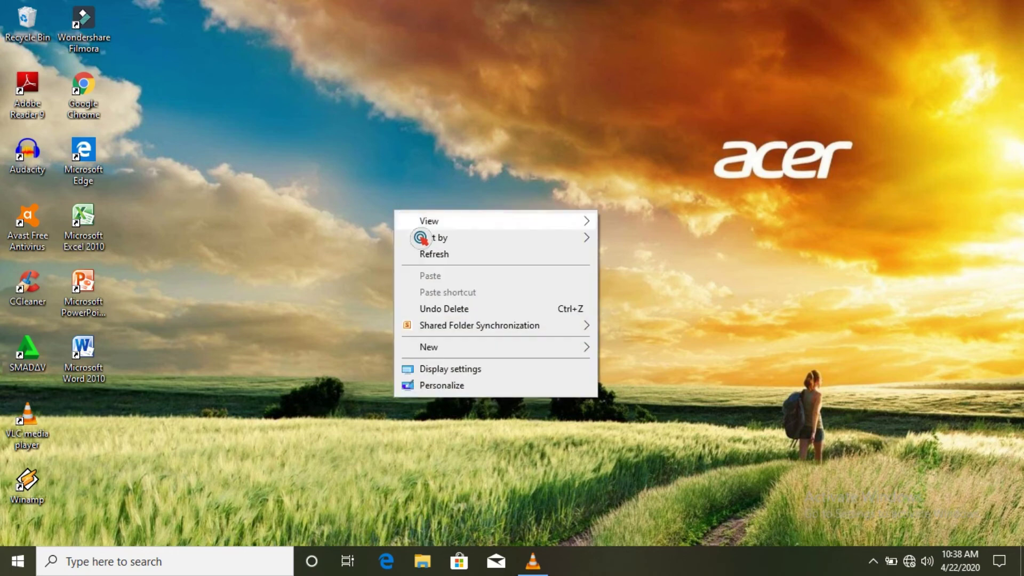
{"action": "left_click", "coordinate": [431, 258]}
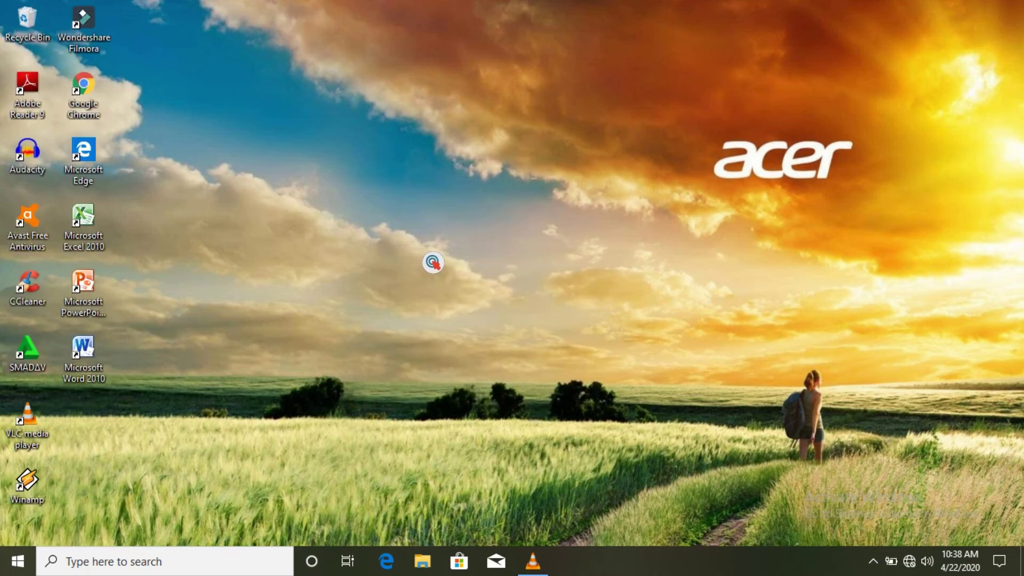
Open the properties of Local Disk (C:) from This PC in File Explorer and start Disk Cleanup for the drive
{"action": "left_click", "coordinate": [429, 572]}
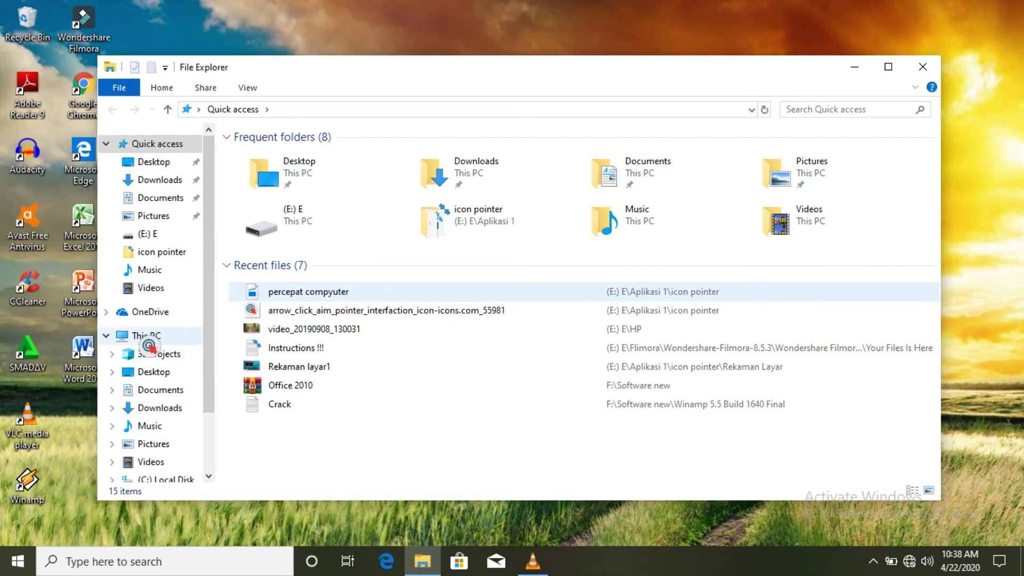
{"action": "left_click", "coordinate": [148, 340]}
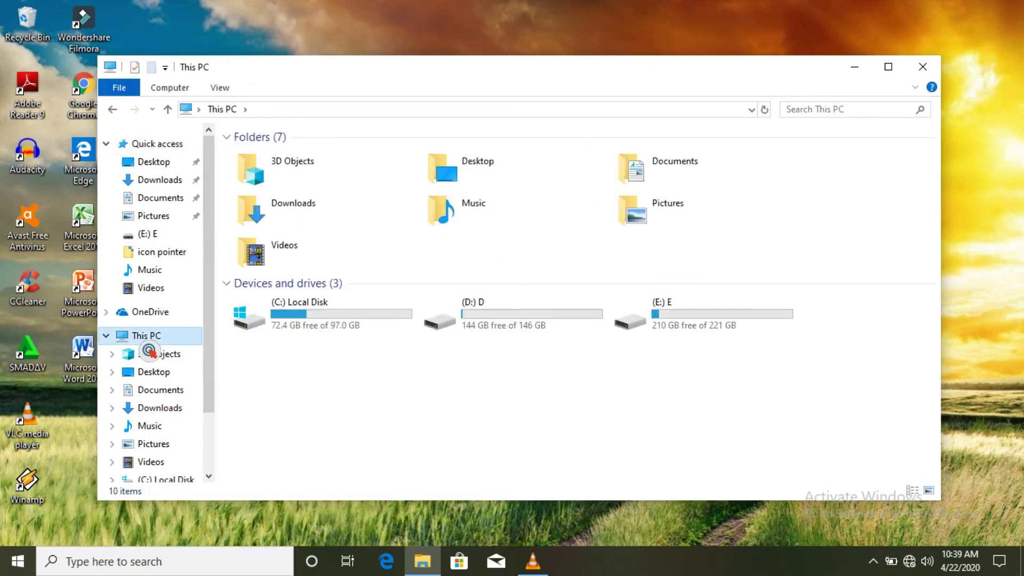
{"action": "left_click", "coordinate": [298, 319]}
{"action": "right_click", "coordinate": [289, 320]}
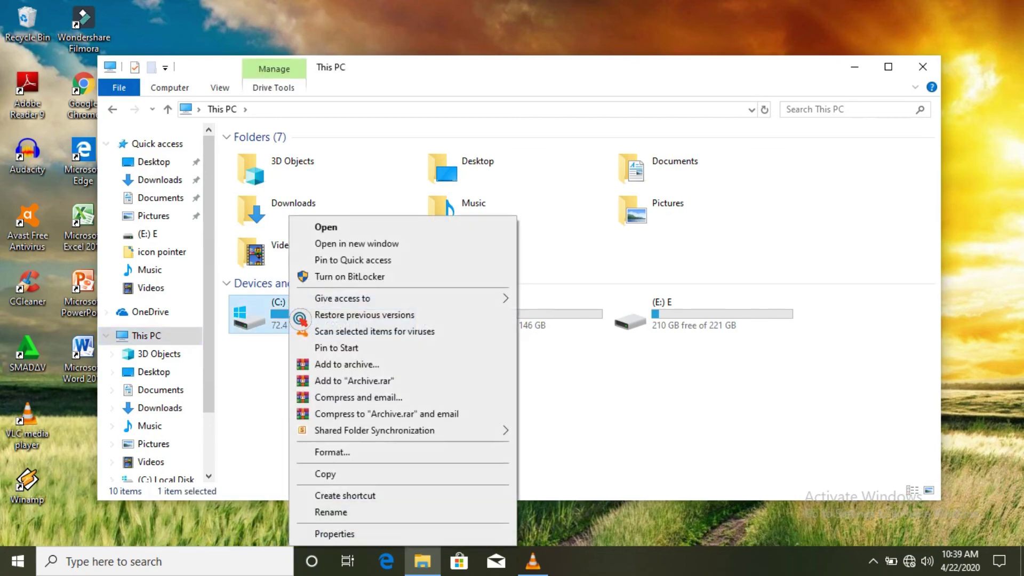
{"action": "left_click", "coordinate": [340, 539]}
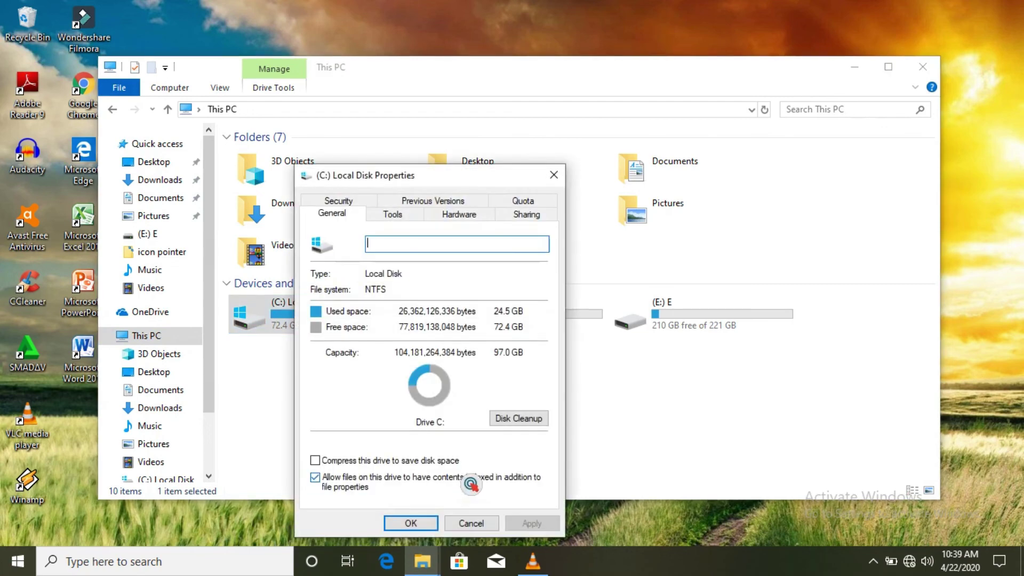
{"action": "left_click", "coordinate": [513, 422]}
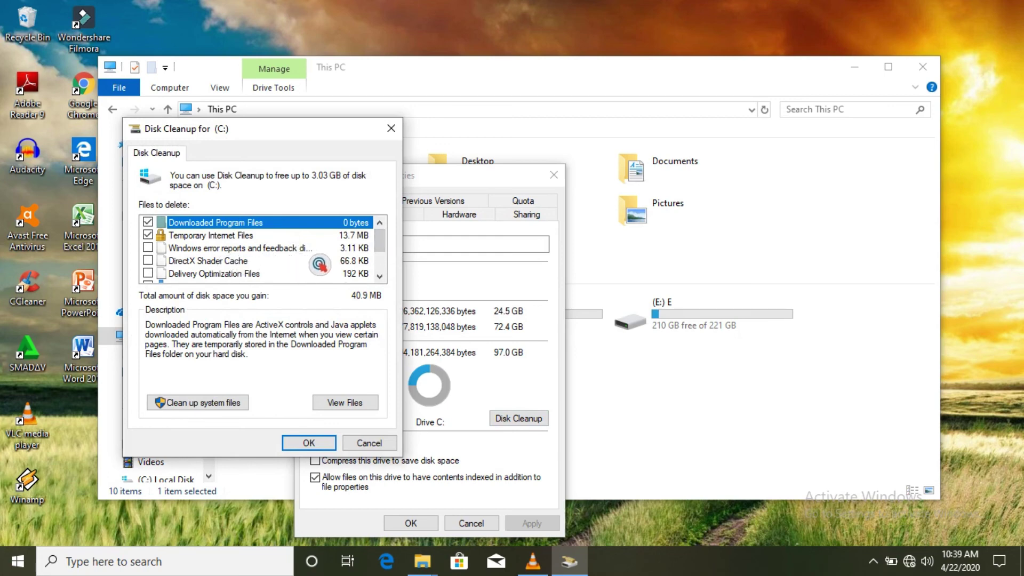
Include Windows error reports, DirectX Shader Cache and Delivery Optimization Files in the drive C: cleanup, and exclude Downloaded Program Files
{"action": "left_click", "coordinate": [147, 247]}
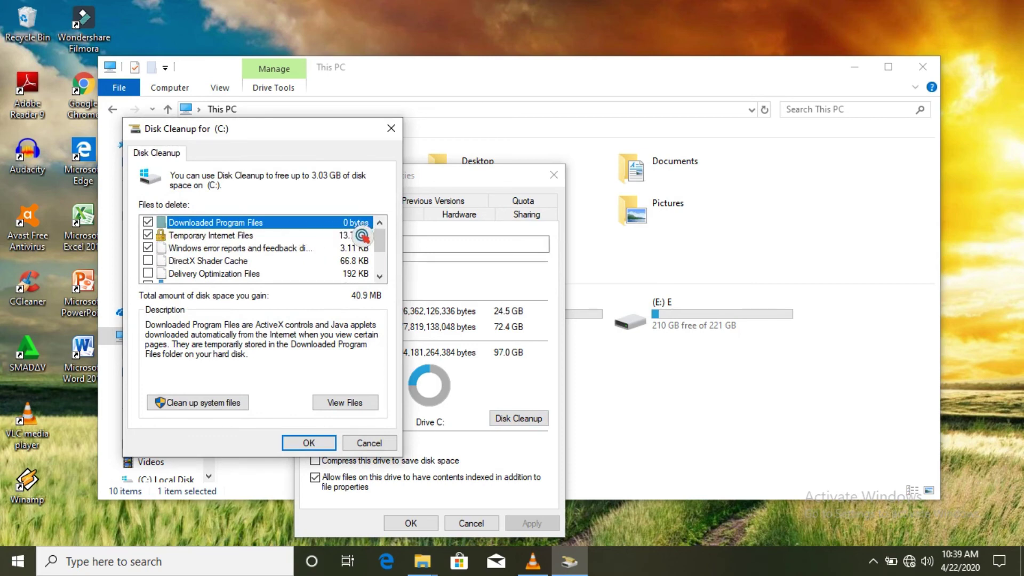
{"action": "left_click", "coordinate": [149, 222]}
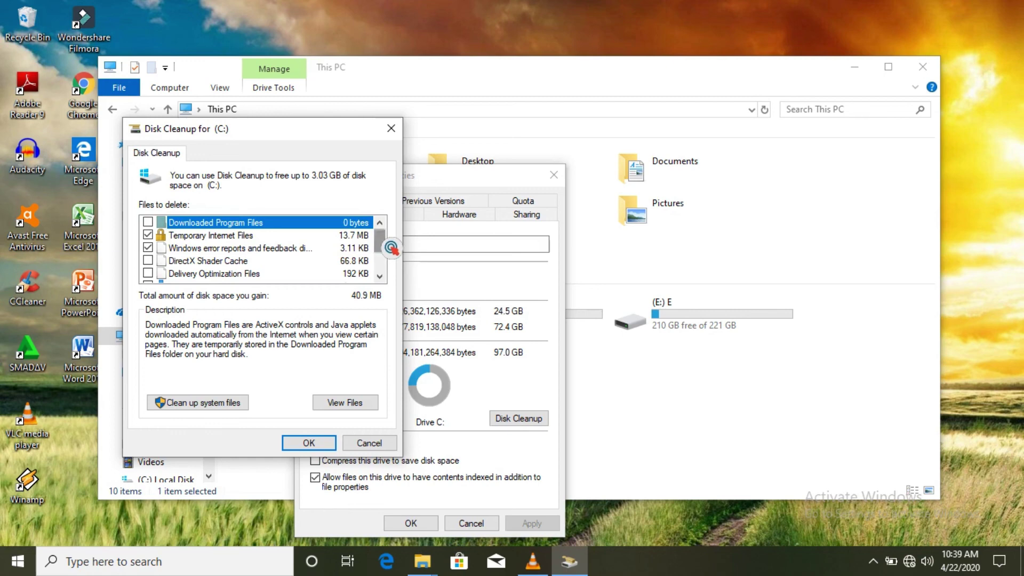
{"action": "left_click", "coordinate": [148, 260]}
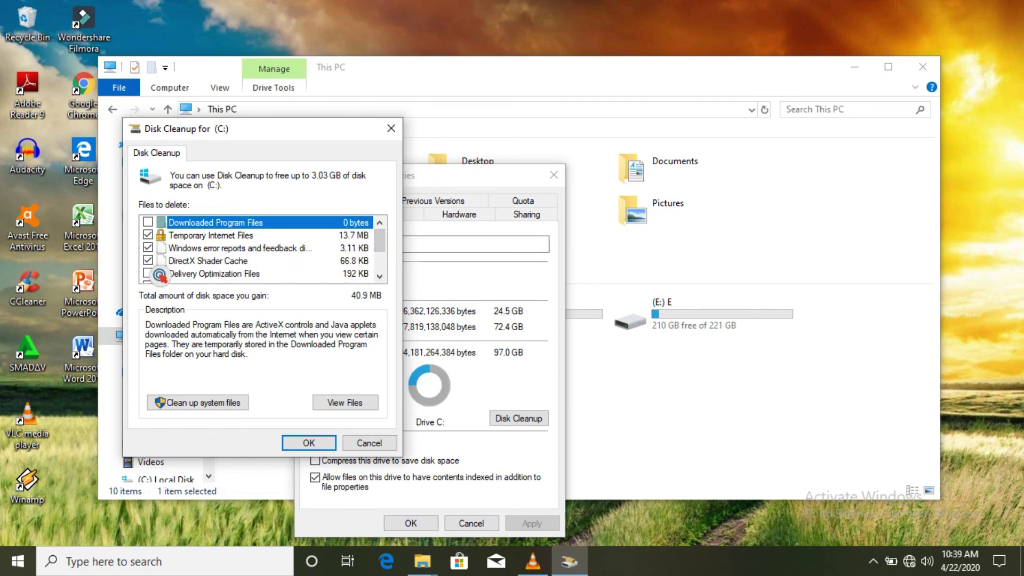
{"action": "left_click", "coordinate": [148, 273]}
Add the Recycle Bin to the files to delete and permanently delete all selected files
{"action": "left_click", "coordinate": [379, 276]}
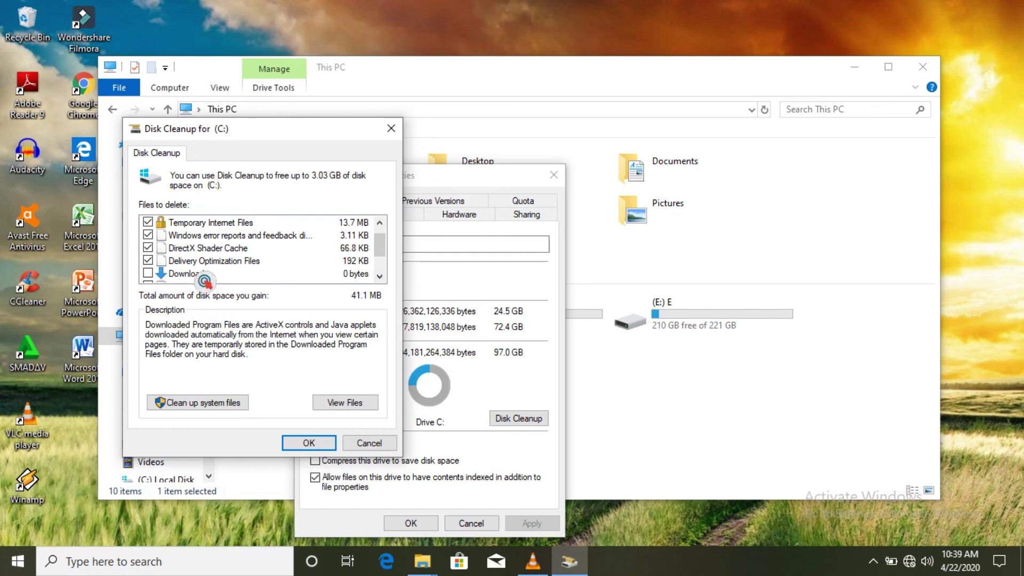
{"action": "left_click", "coordinate": [380, 277]}
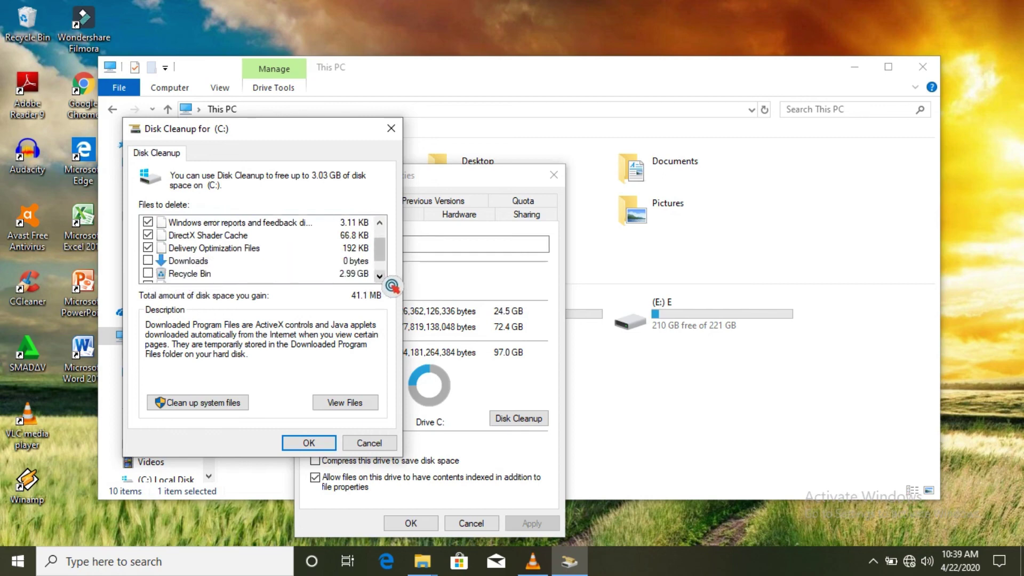
{"action": "left_click", "coordinate": [380, 276]}
{"action": "left_click", "coordinate": [148, 260]}
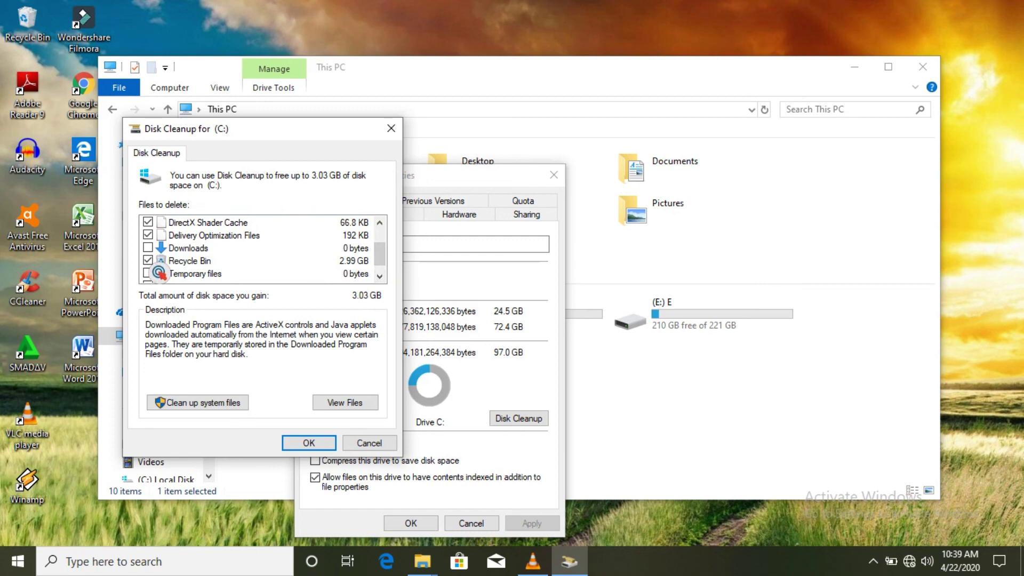
{"action": "left_click", "coordinate": [380, 276]}
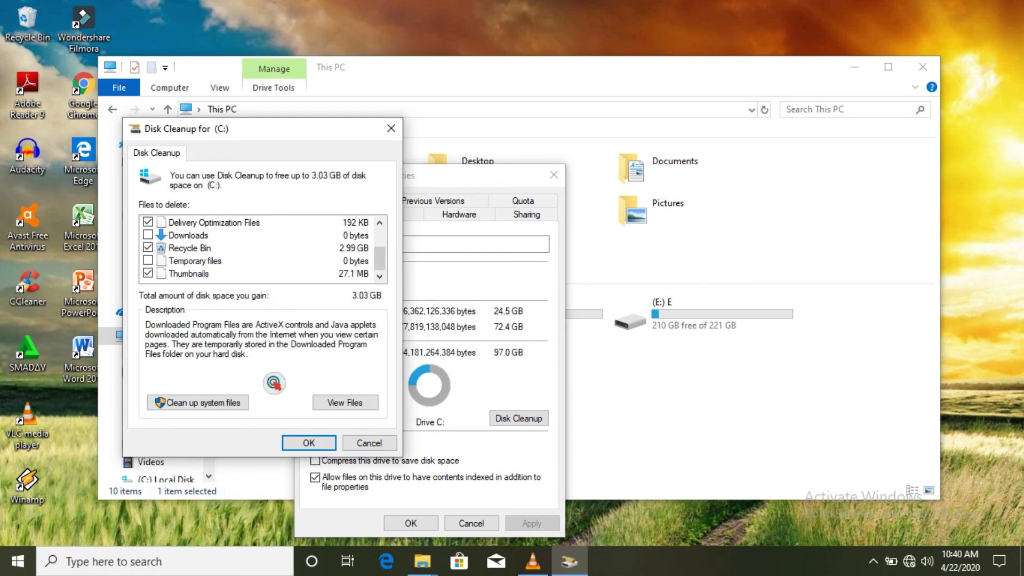
{"action": "left_click", "coordinate": [306, 448]}
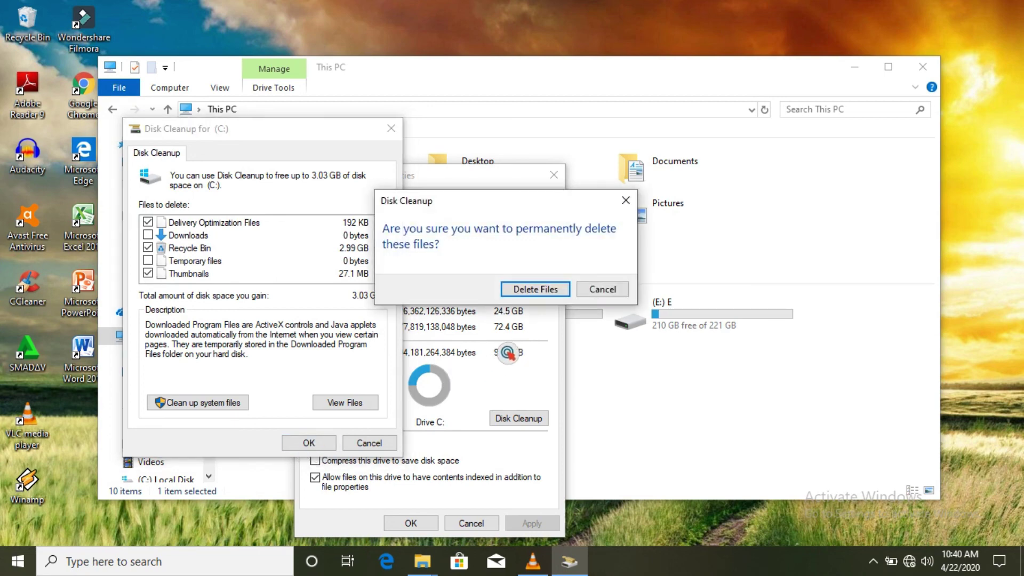
{"action": "left_click", "coordinate": [535, 295]}
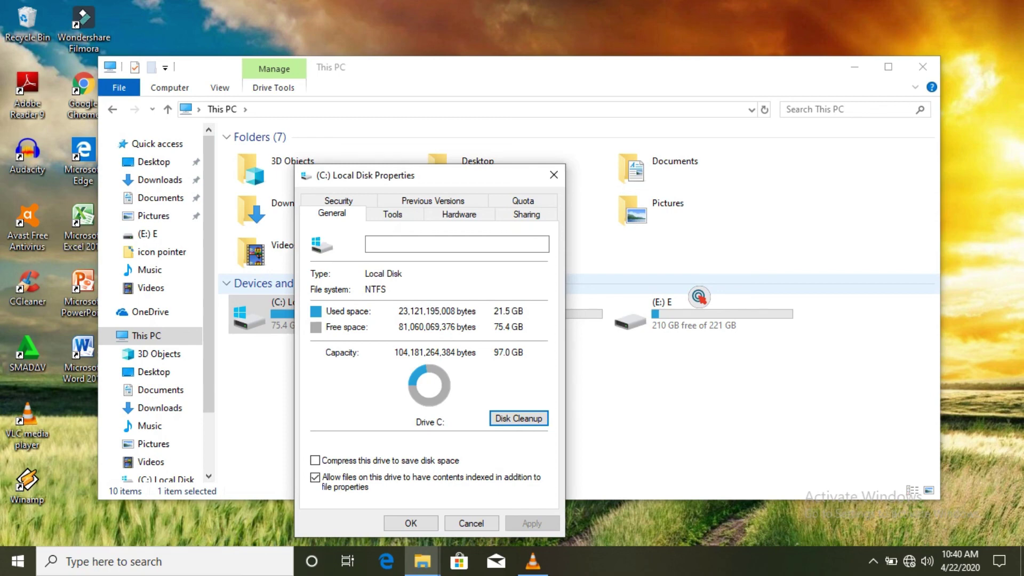
Run Disk Cleanup on drive C: again to check the remaining files, and close it along with the drive properties and File Explorer
{"action": "left_click", "coordinate": [519, 422]}
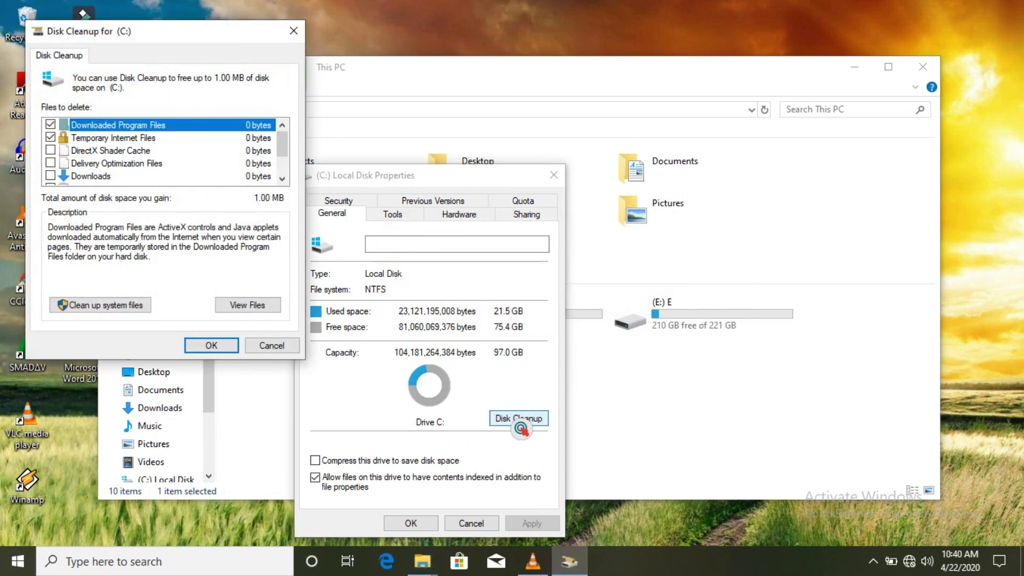
{"action": "scroll", "coordinate": [296, 177], "scroll_direction": "down", "scroll_amount": 1}
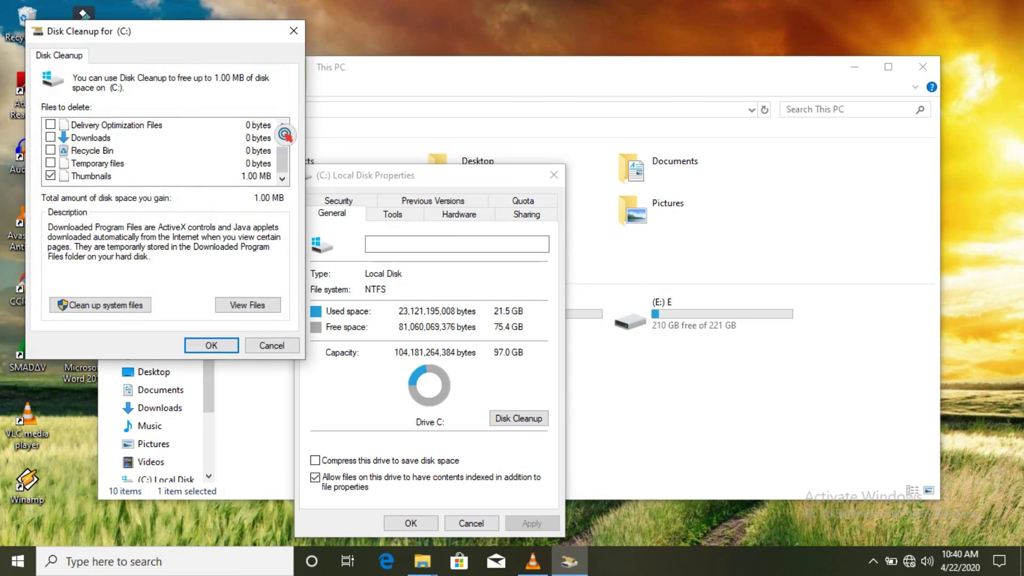
{"action": "left_click", "coordinate": [294, 31]}
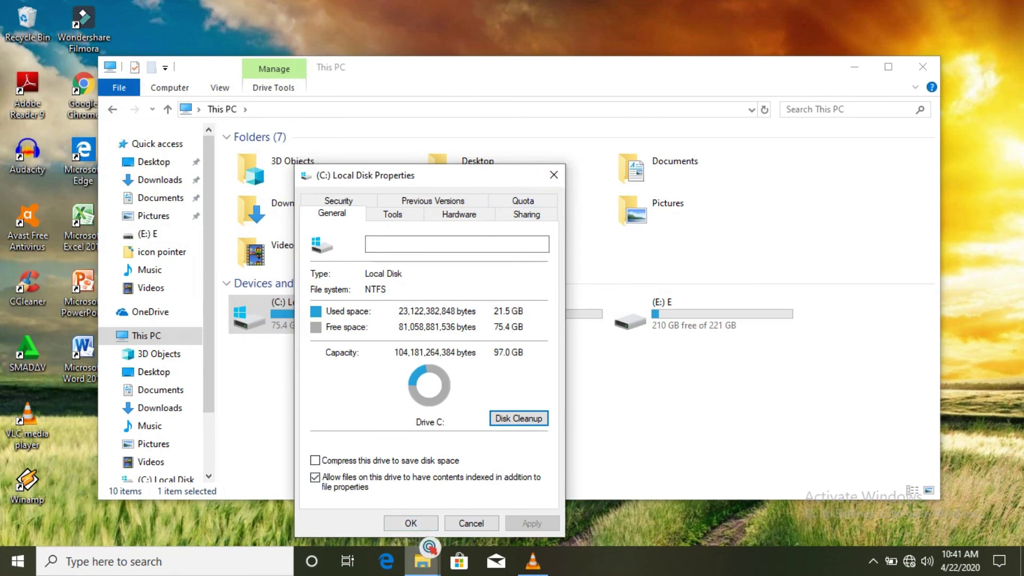
{"action": "left_click", "coordinate": [412, 523]}
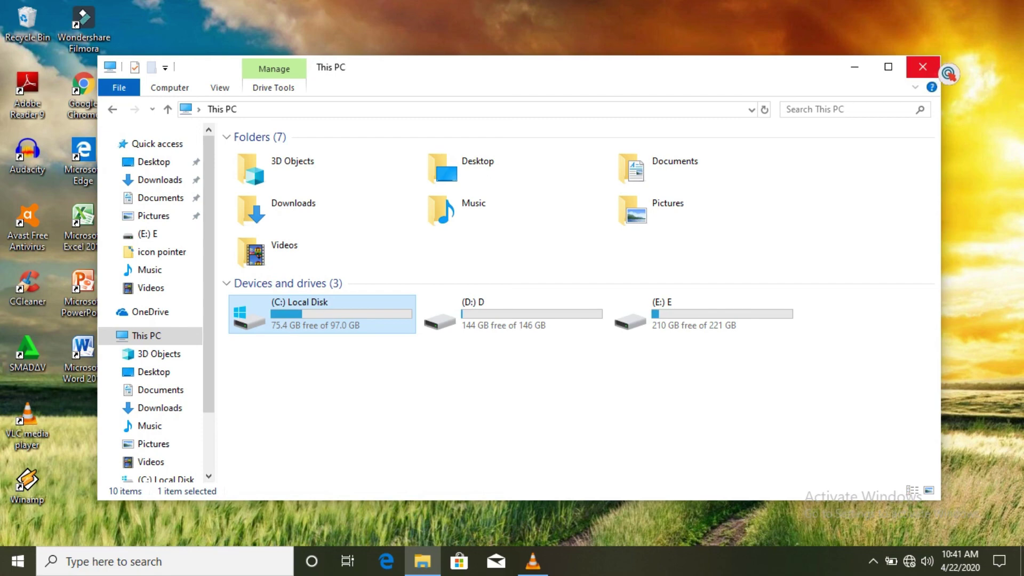
{"action": "left_click", "coordinate": [939, 71]}
Refresh the desktop eight times in a row
{"action": "right_click", "coordinate": [529, 154]}
{"action": "left_click", "coordinate": [539, 185]}
{"action": "right_click", "coordinate": [263, 151]}
{"action": "left_click", "coordinate": [293, 184]}
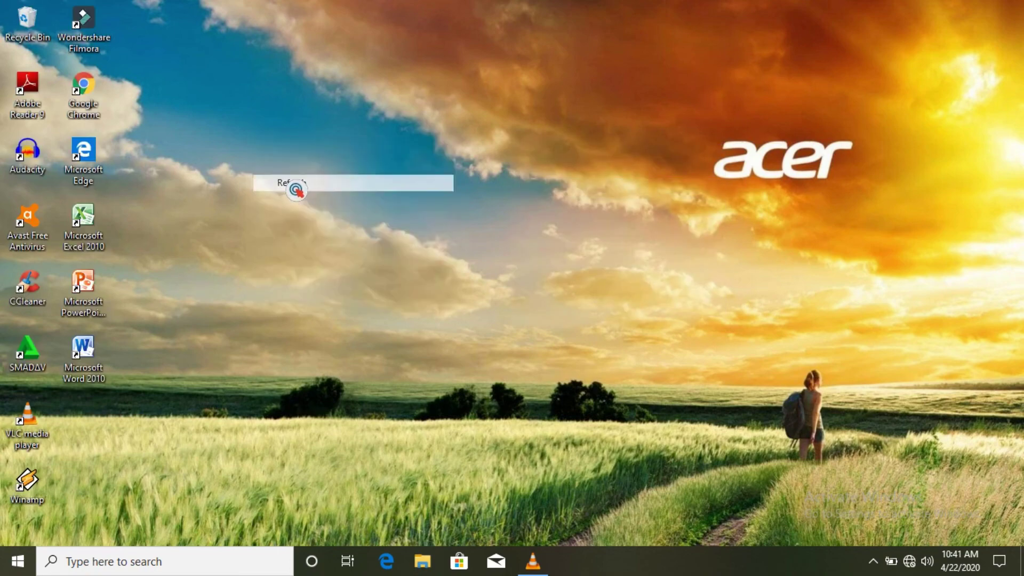
{"action": "right_click", "coordinate": [286, 181]}
{"action": "left_click", "coordinate": [327, 226]}
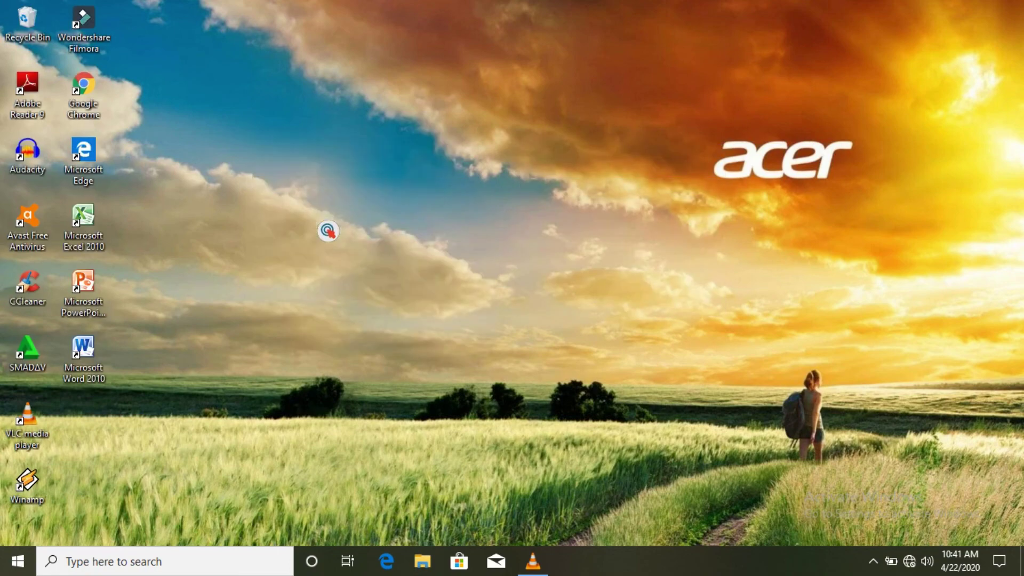
{"action": "right_click", "coordinate": [320, 224]}
{"action": "left_click", "coordinate": [361, 269]}
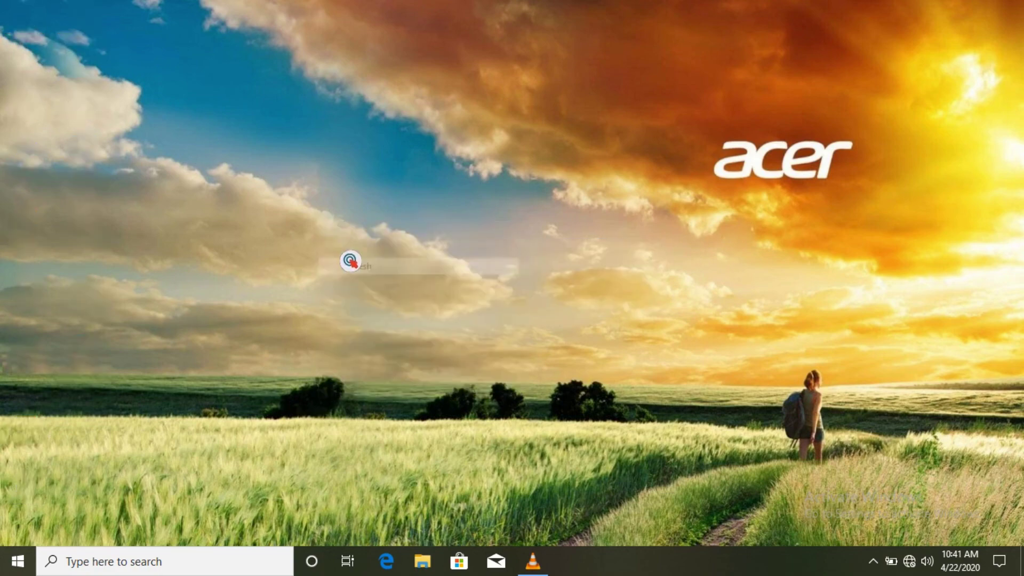
{"action": "right_click", "coordinate": [332, 244]}
{"action": "left_click", "coordinate": [361, 290]}
{"action": "right_click", "coordinate": [350, 279]}
{"action": "left_click", "coordinate": [381, 327]}
{"action": "right_click", "coordinate": [341, 172]}
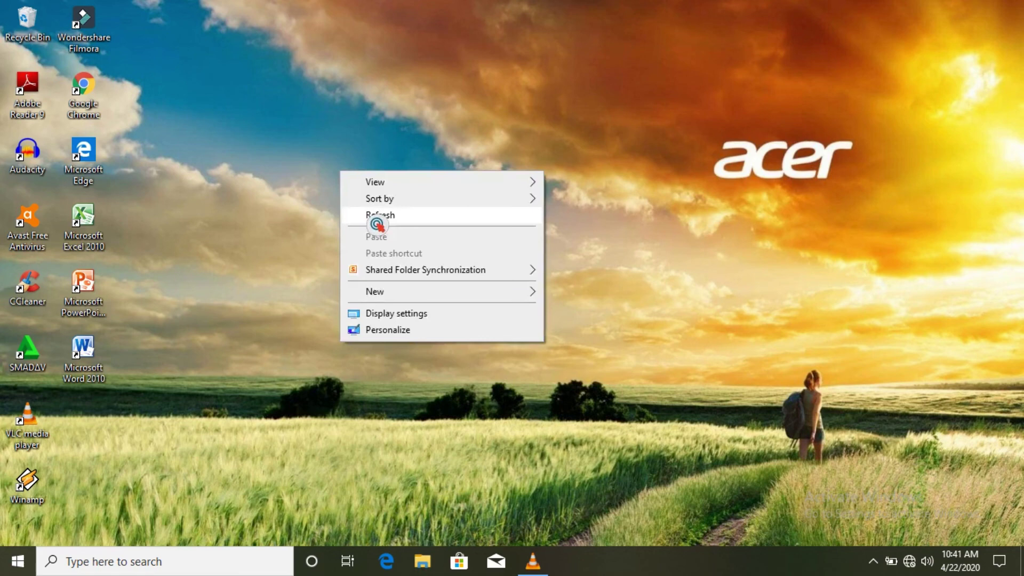
{"action": "left_click", "coordinate": [377, 224]}
{"action": "right_click", "coordinate": [367, 215]}
{"action": "left_click", "coordinate": [393, 259]}
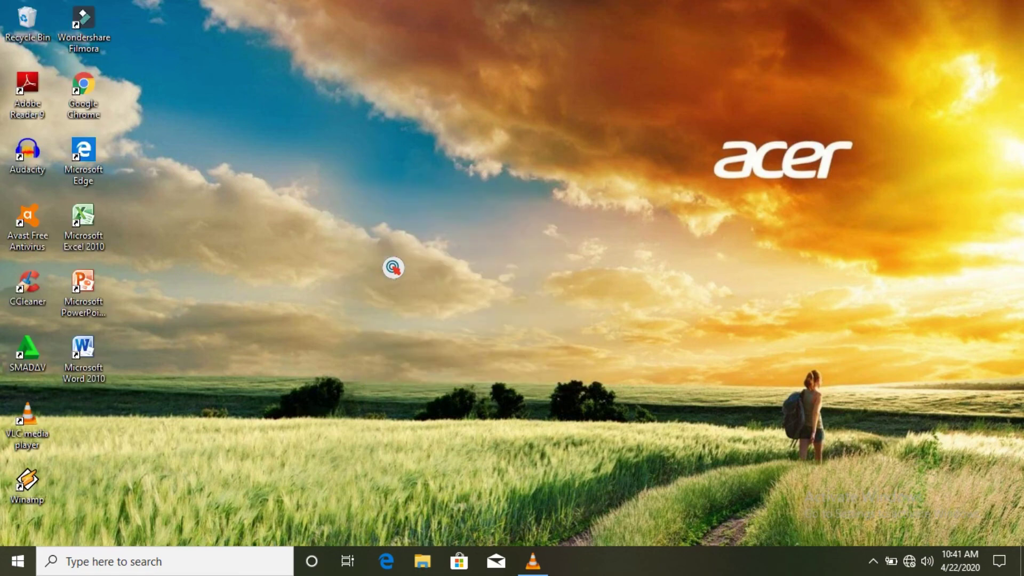